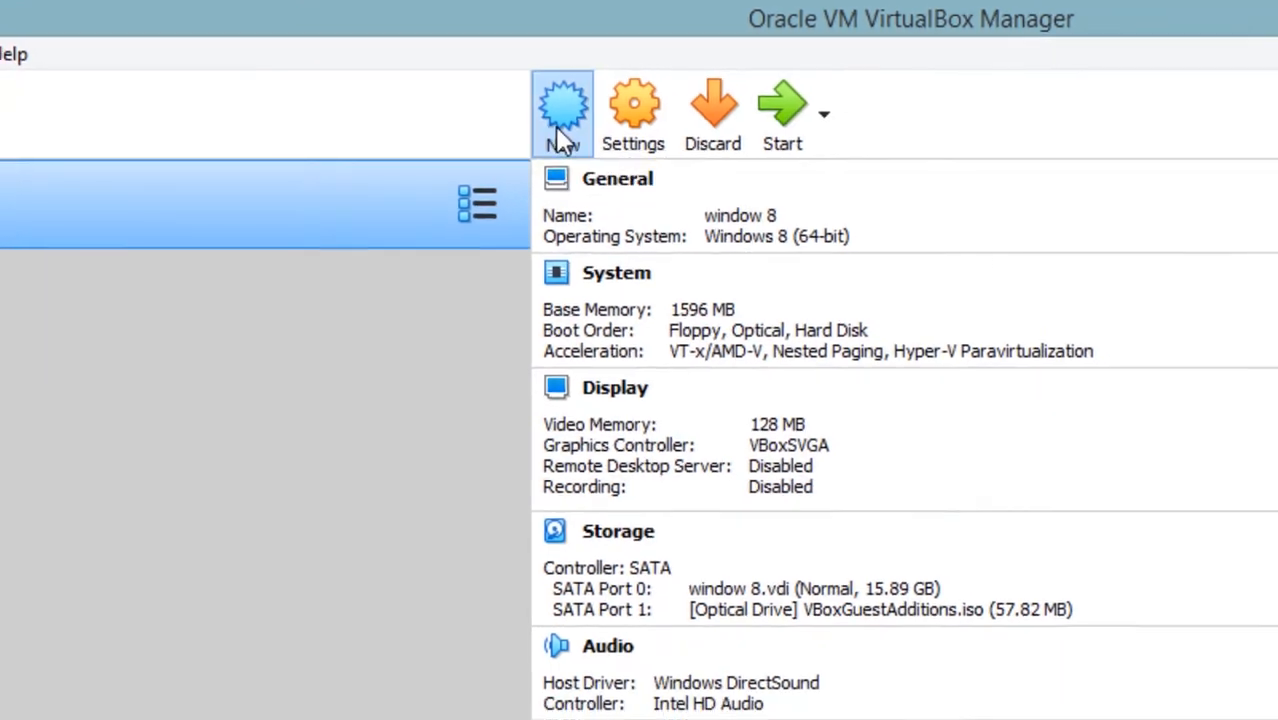
# Step: Create a new machine named 'window server 2016' with 2048 MB of memory
pyautogui.click(575, 140)
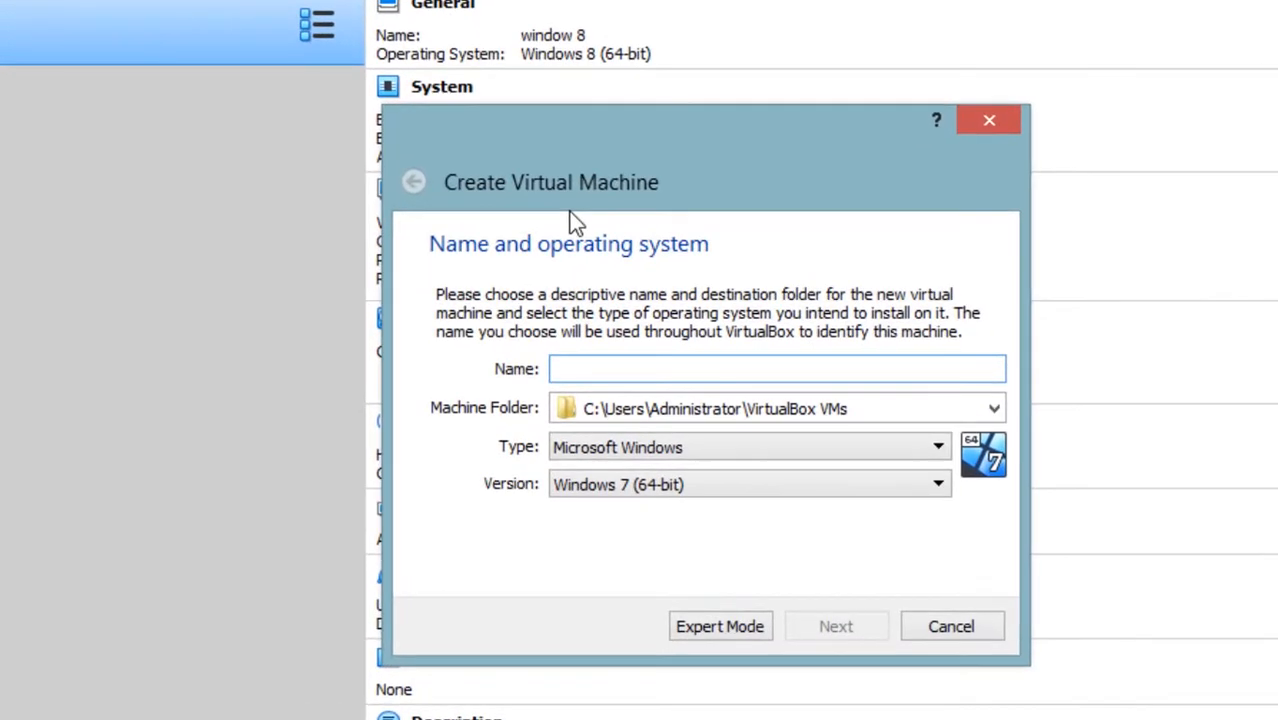
pyautogui.write('window')
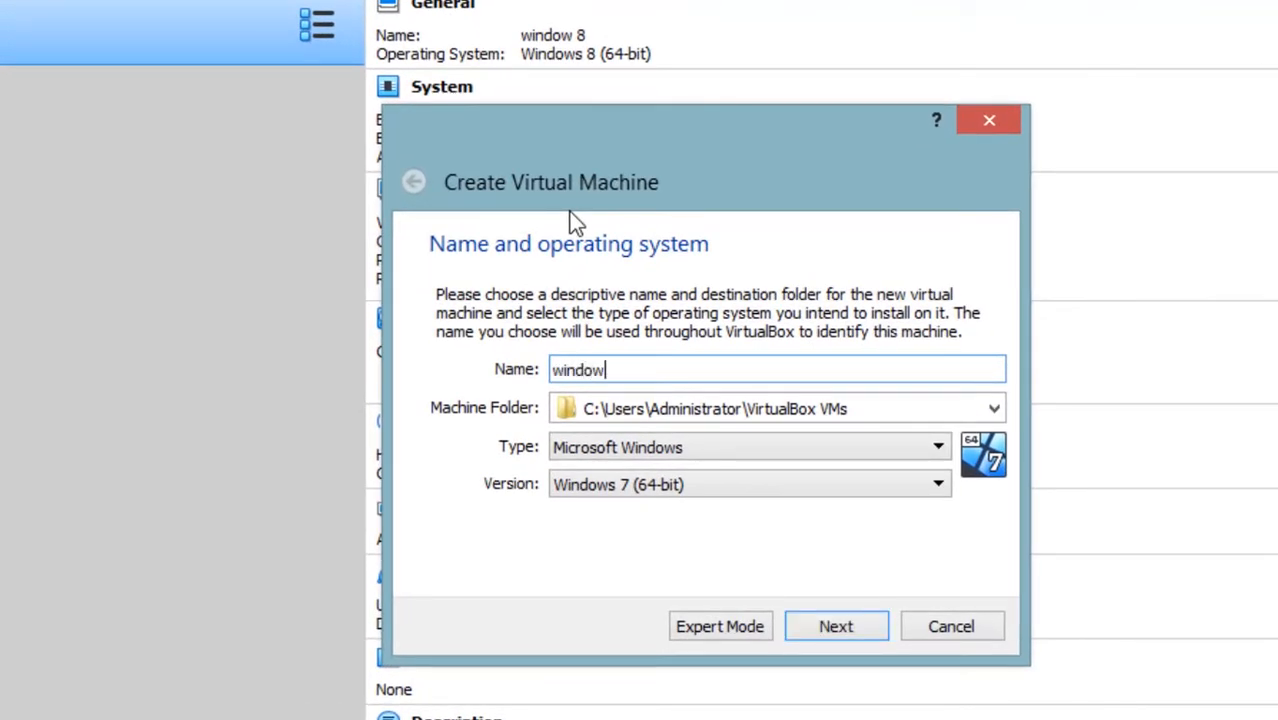
pyautogui.write(' server 2016')
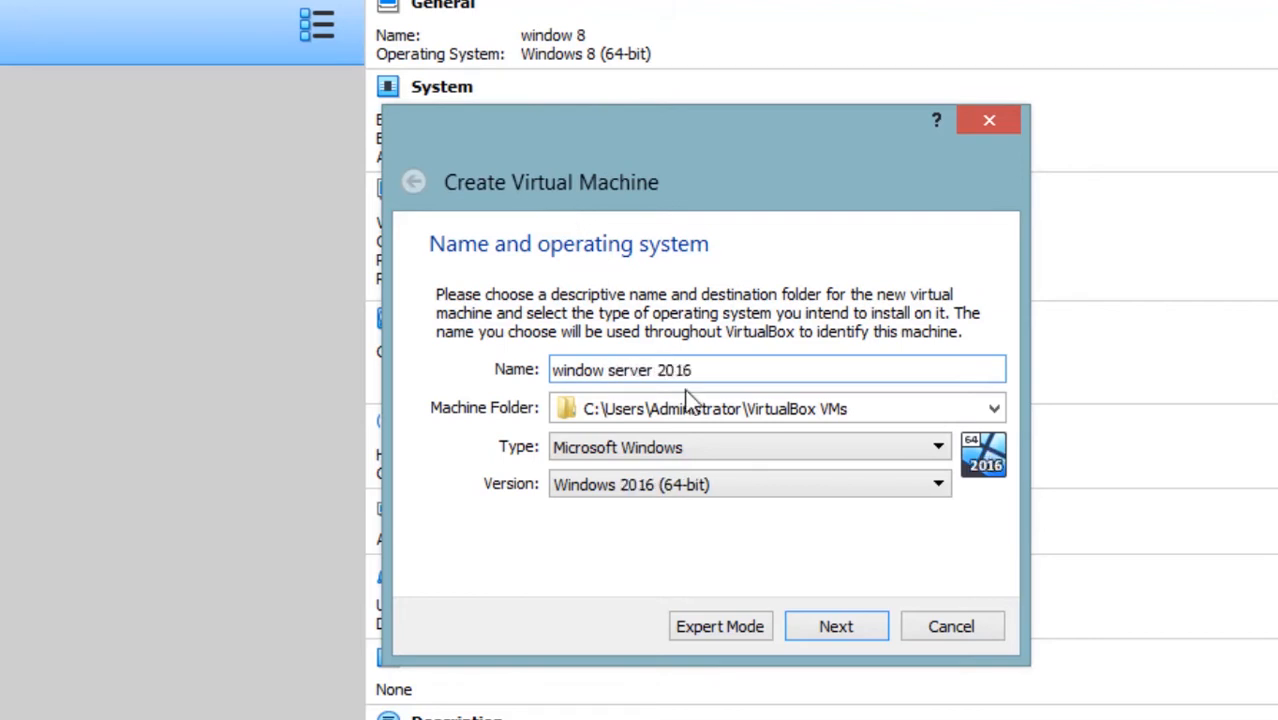
pyautogui.click(827, 632)
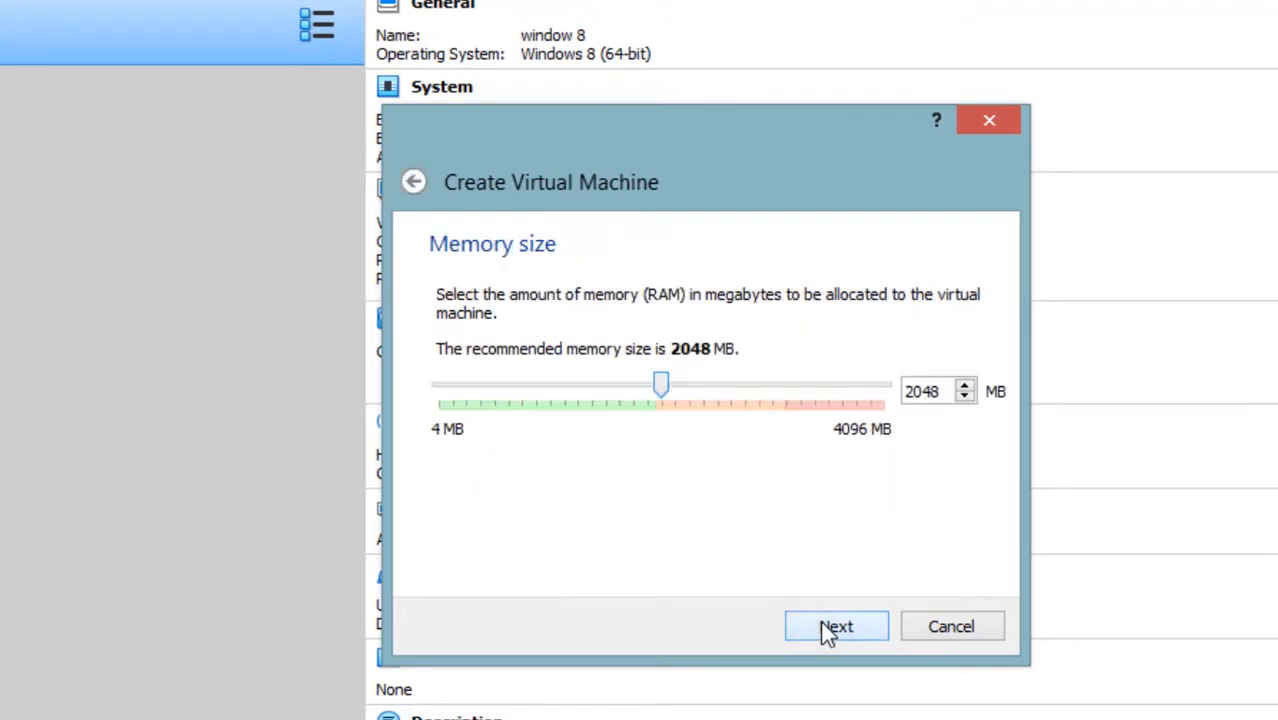
pyautogui.click(827, 632)
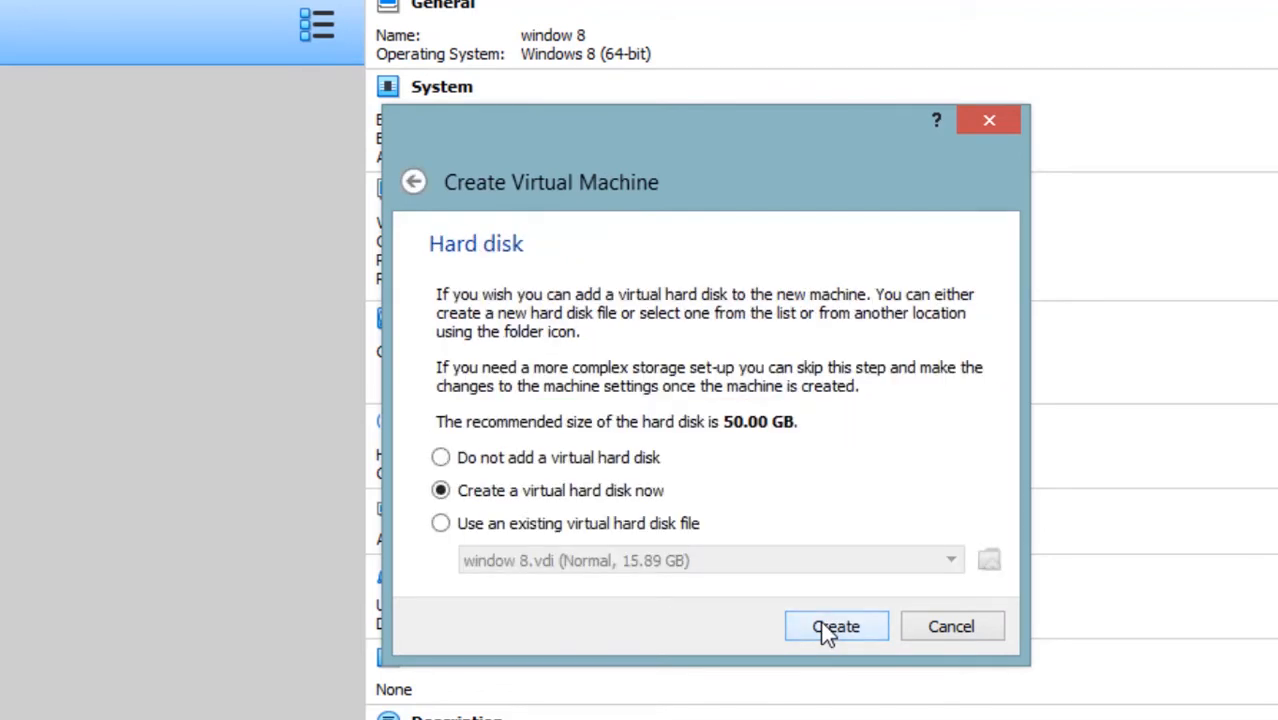
# Step: Give it a new dynamically allocated 15.34 GB VDI hard disk and finish creating it
pyautogui.click(835, 627)
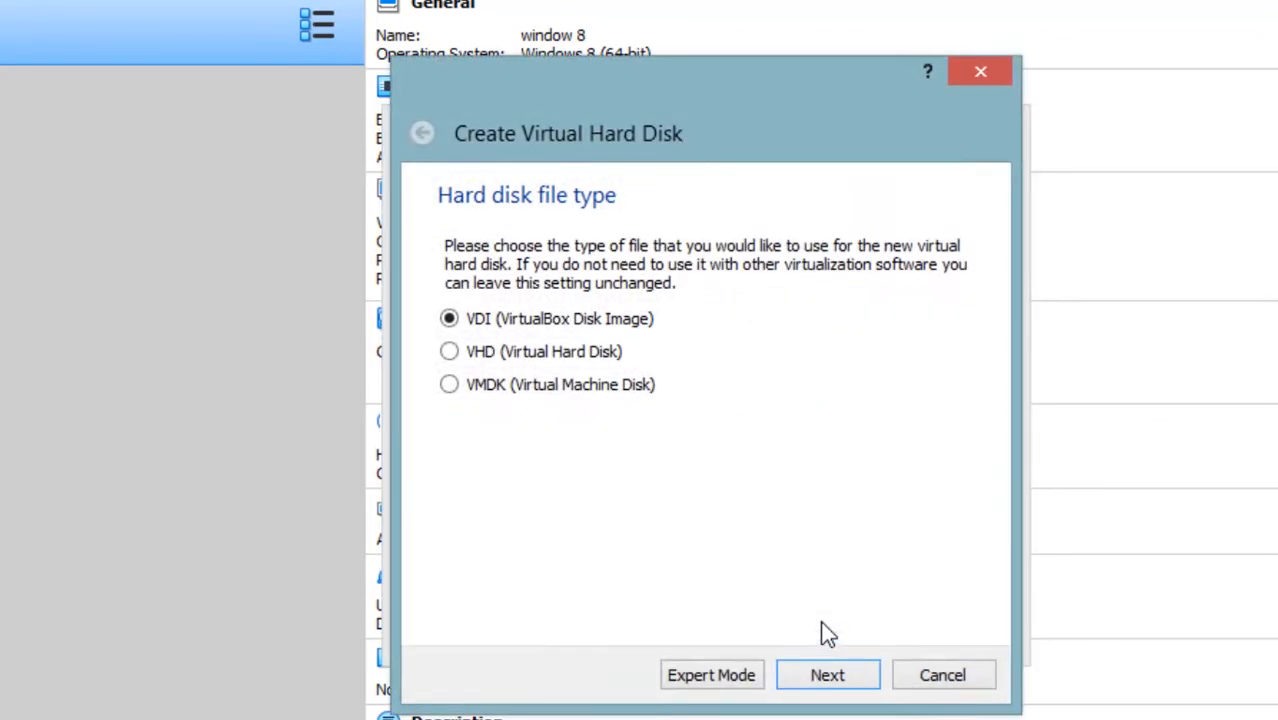
pyautogui.click(827, 675)
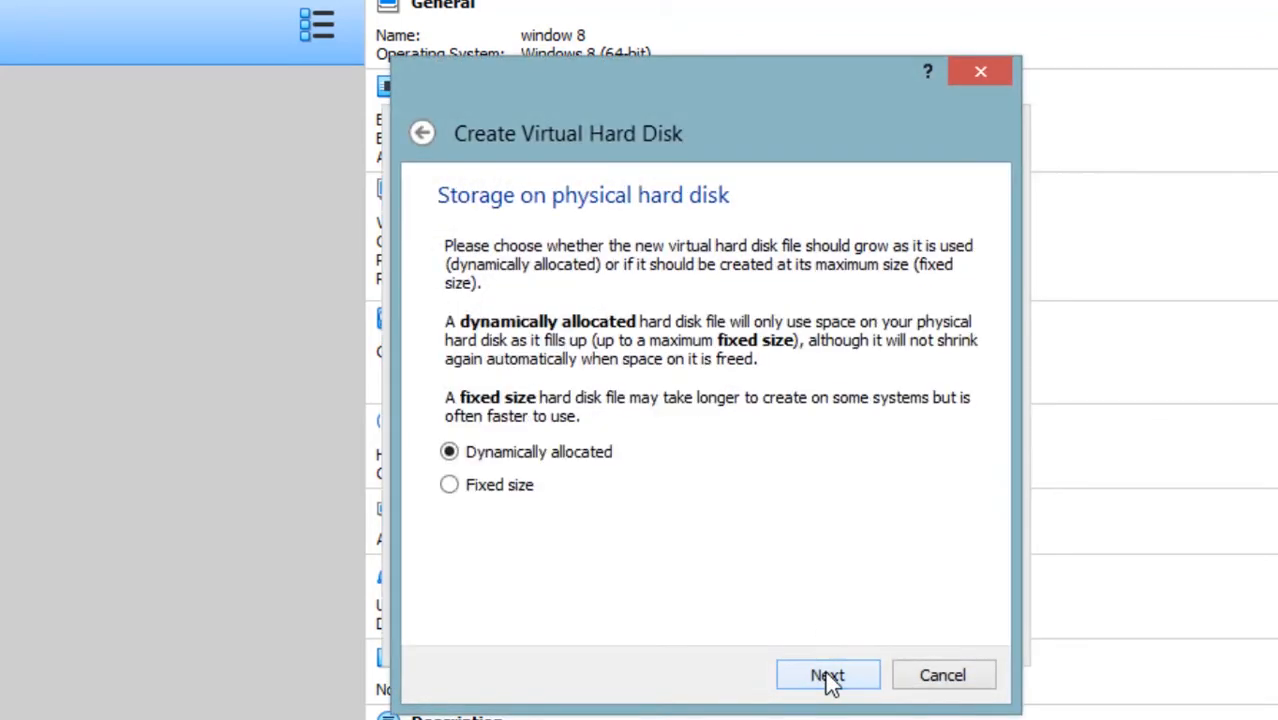
pyautogui.click(827, 676)
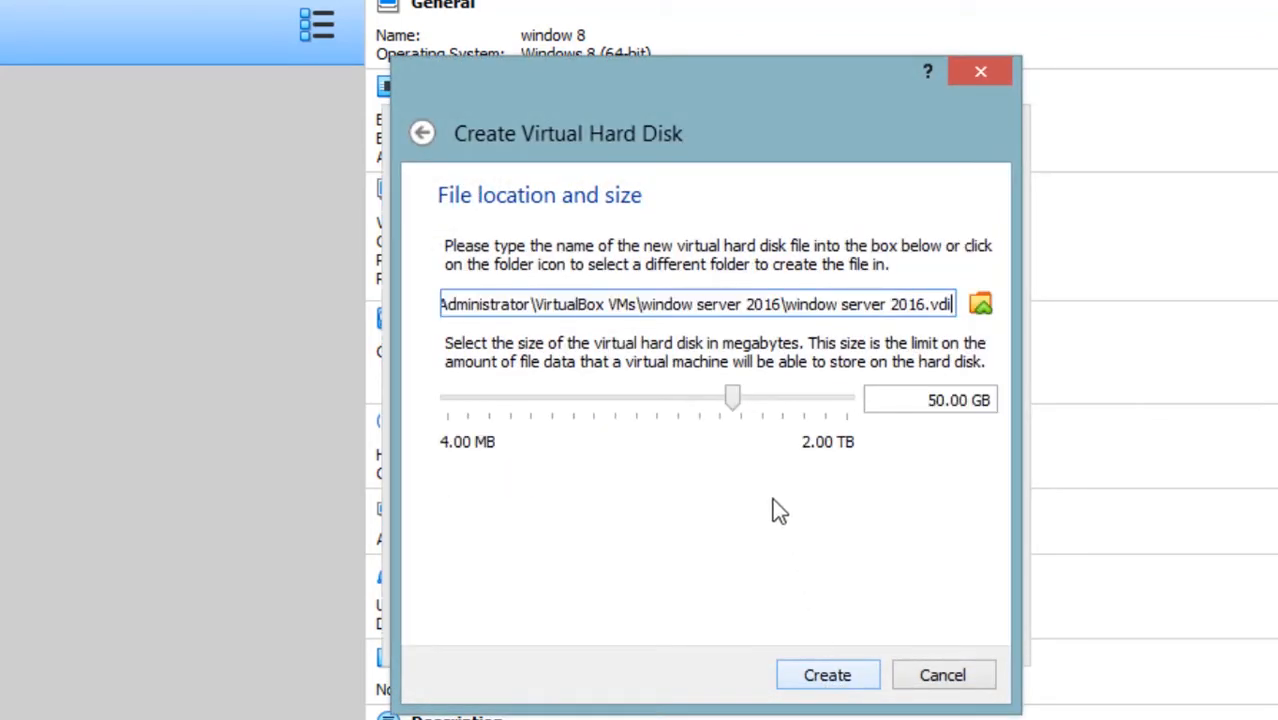
pyautogui.moveTo(733, 400); pyautogui.dragTo(699, 423)
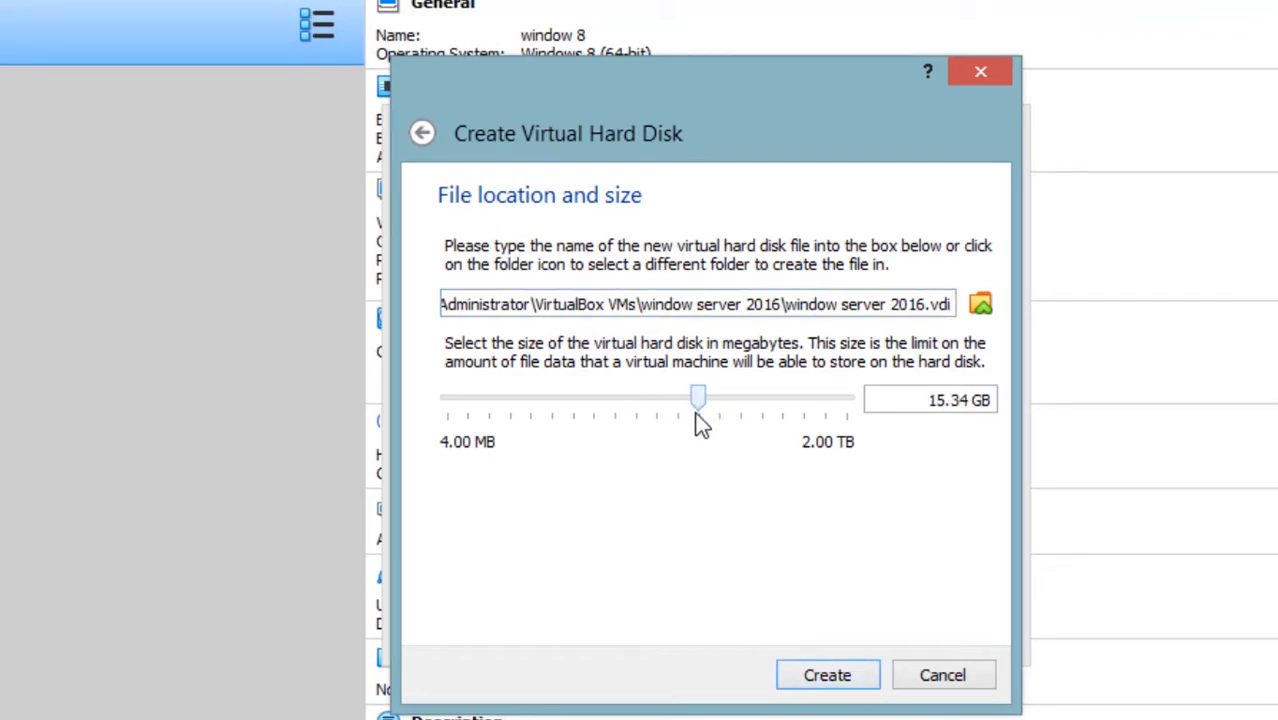
pyautogui.click(830, 676)
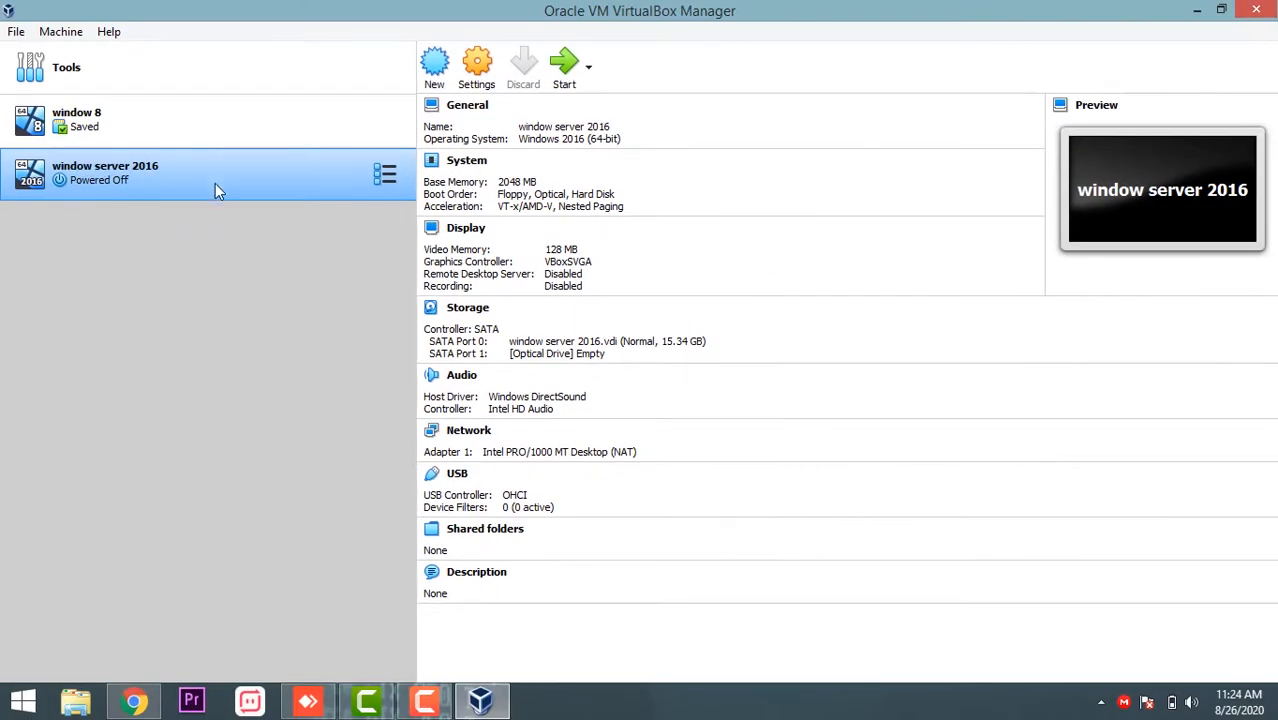
# Step: Power on the machine and locate the Windows Server 2016 ISO on the Desktop
pyautogui.click(565, 72)
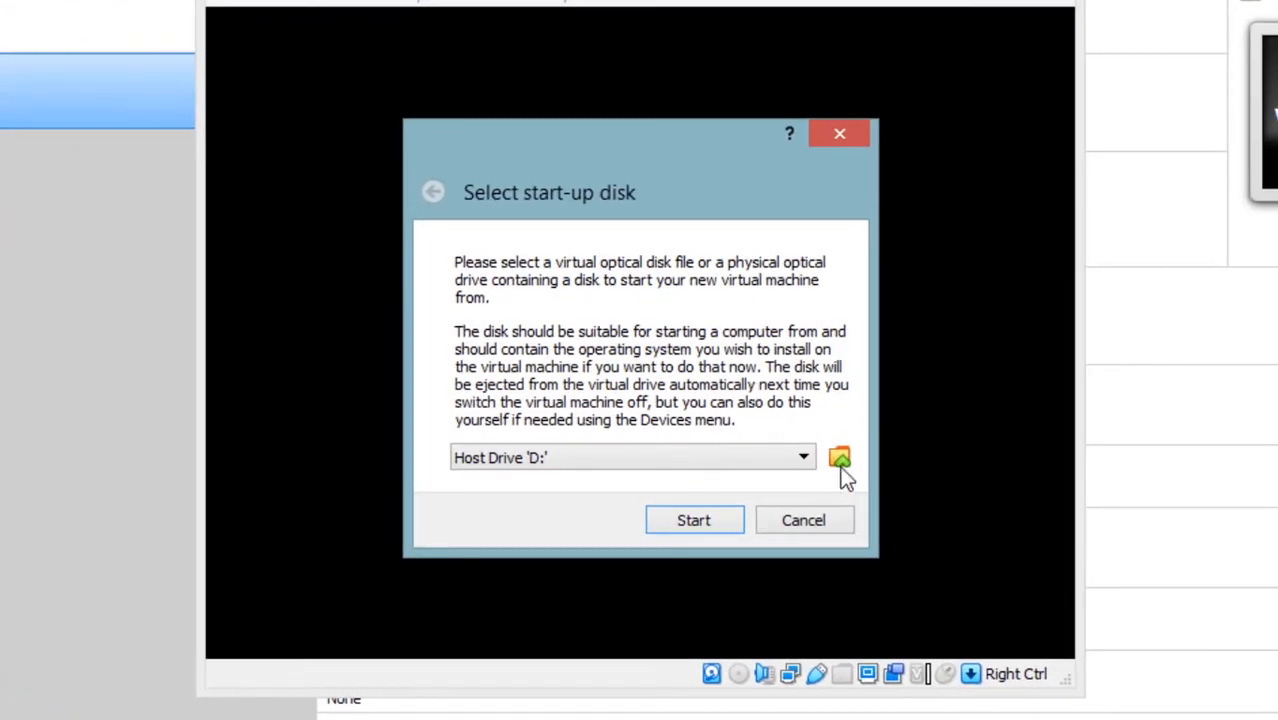
pyautogui.click(839, 459)
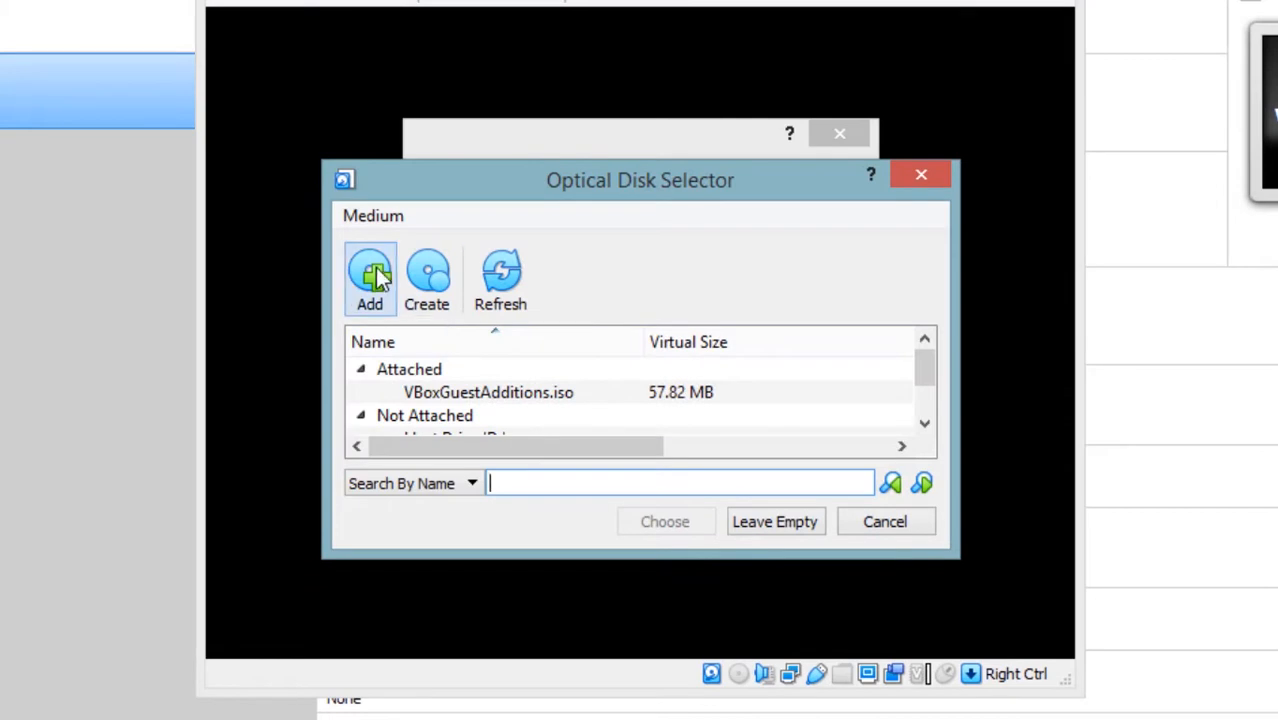
pyautogui.click(374, 278)
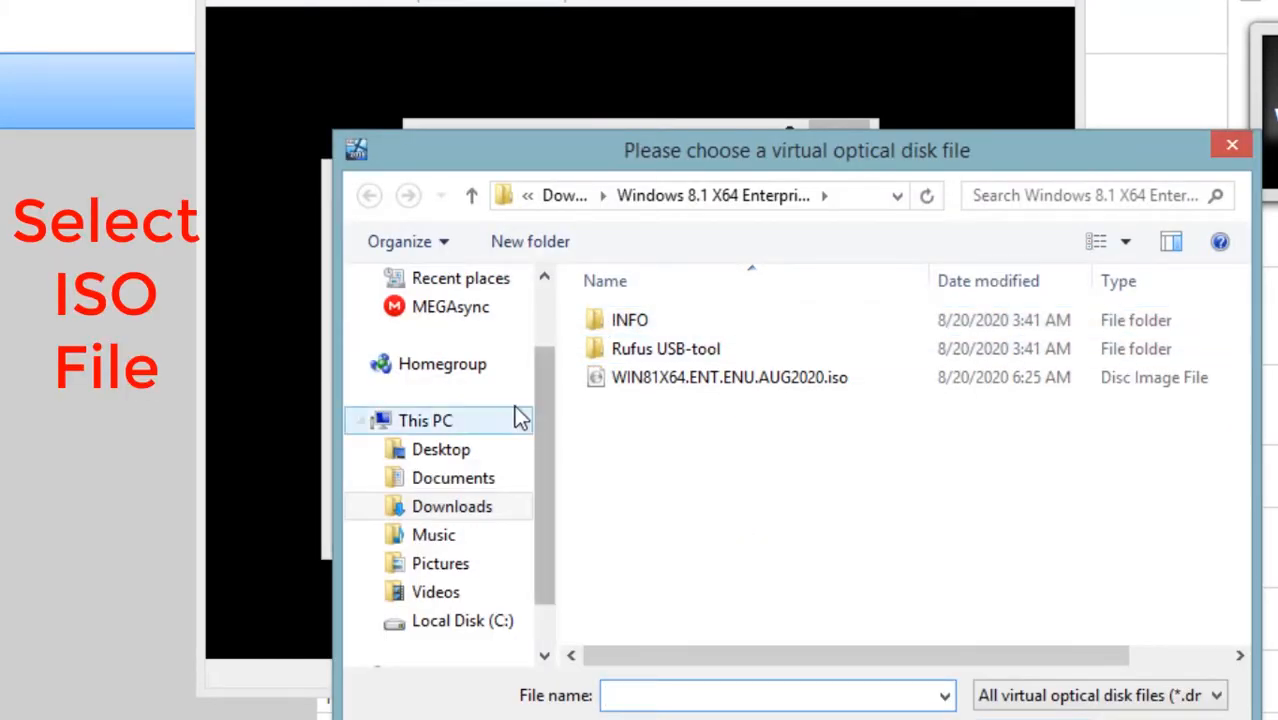
pyautogui.click(455, 510)
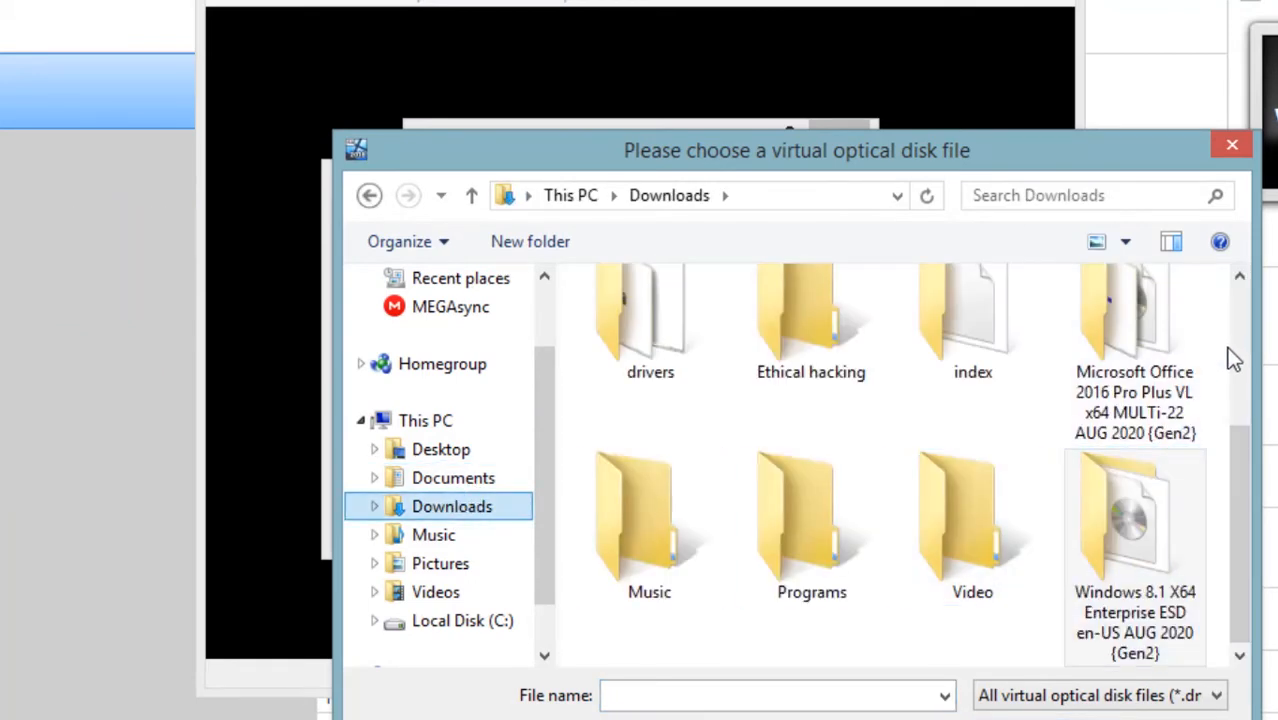
pyautogui.moveTo(1237, 480); pyautogui.dragTo(1250, 552)
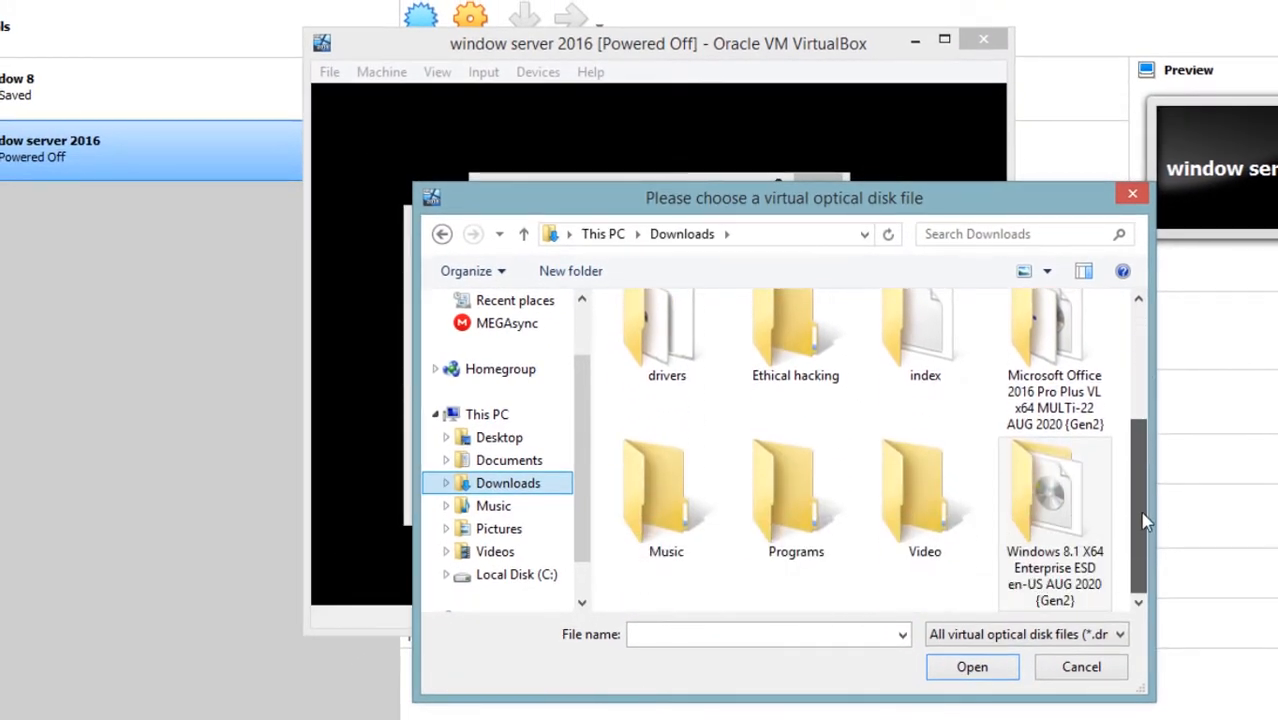
pyautogui.moveTo(1142, 513); pyautogui.dragTo(1142, 514)
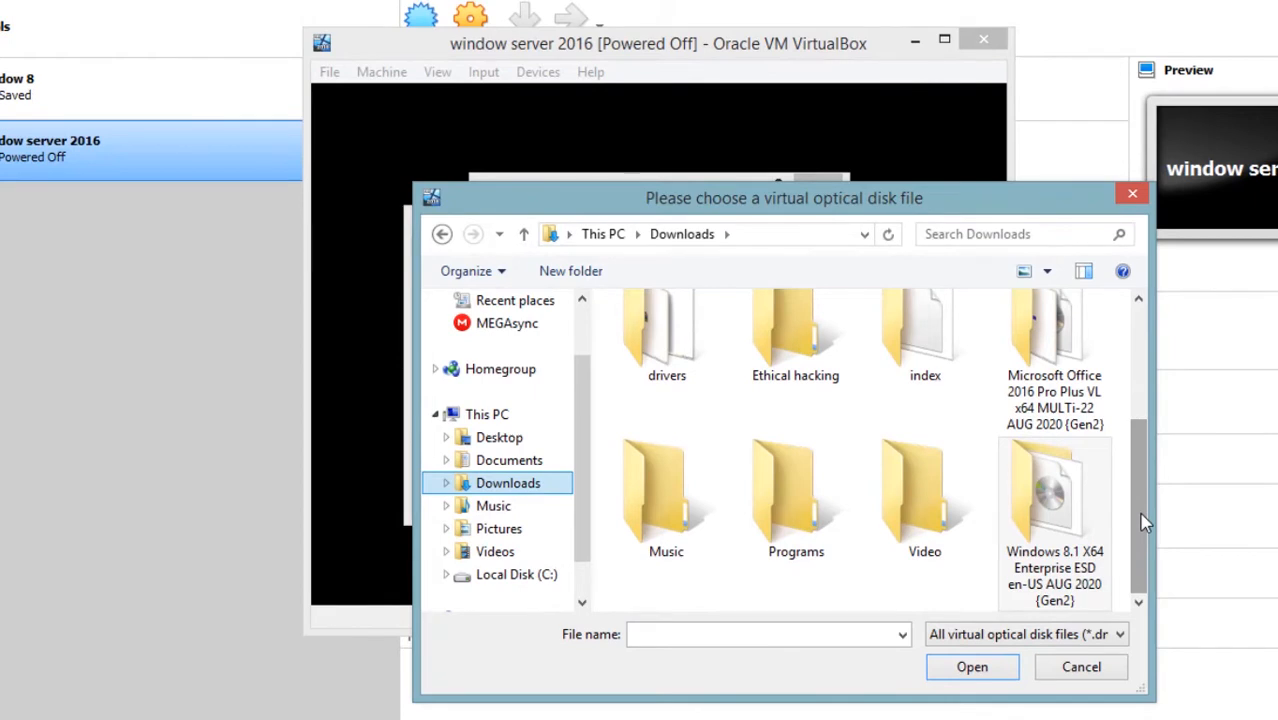
pyautogui.click(482, 437)
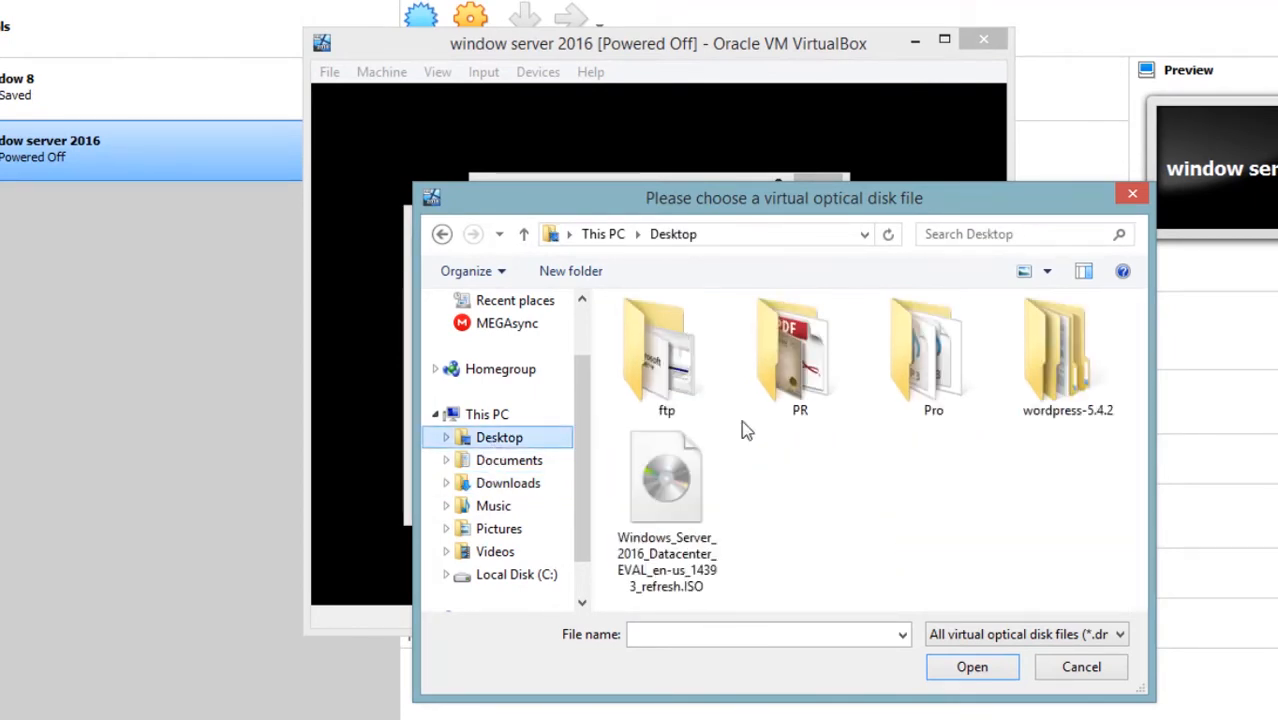
pyautogui.click(690, 480)
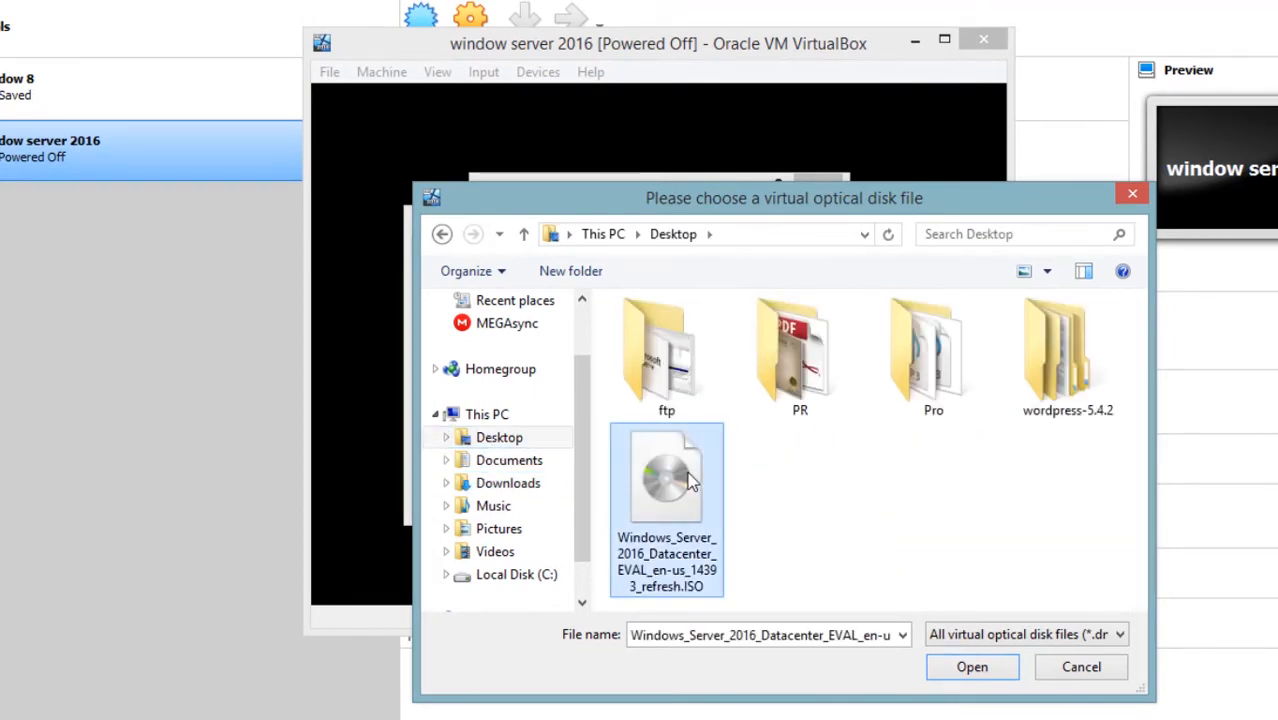
# Step: Add the ISO as the start-up disk and boot the machine from it
pyautogui.click(1004, 678)
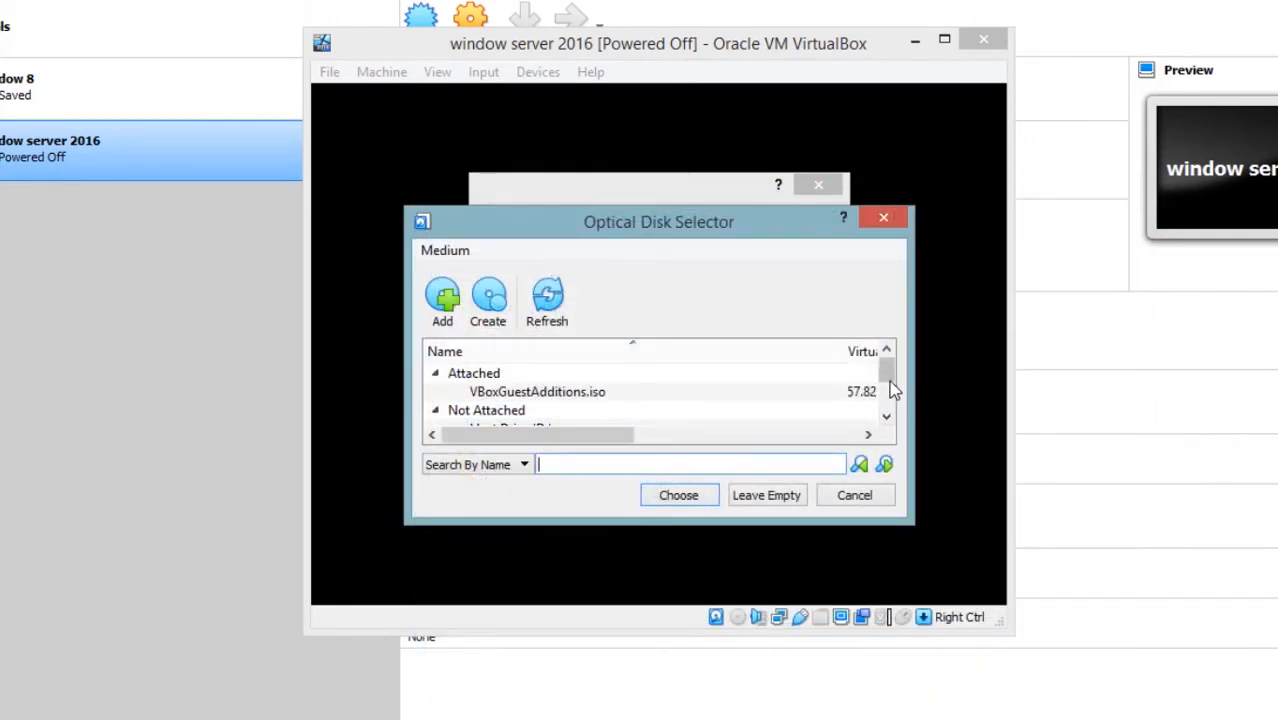
pyautogui.moveTo(889, 372); pyautogui.dragTo(890, 414)
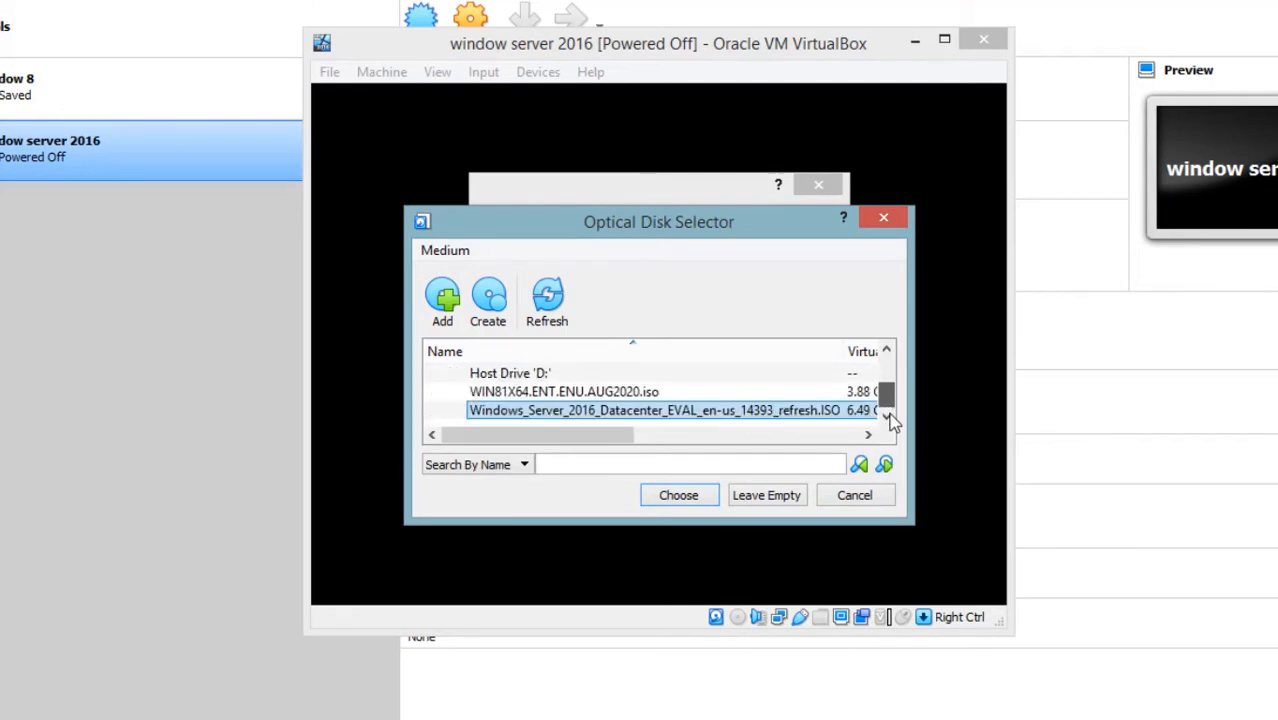
pyautogui.click(686, 498)
pyautogui.click(698, 494)
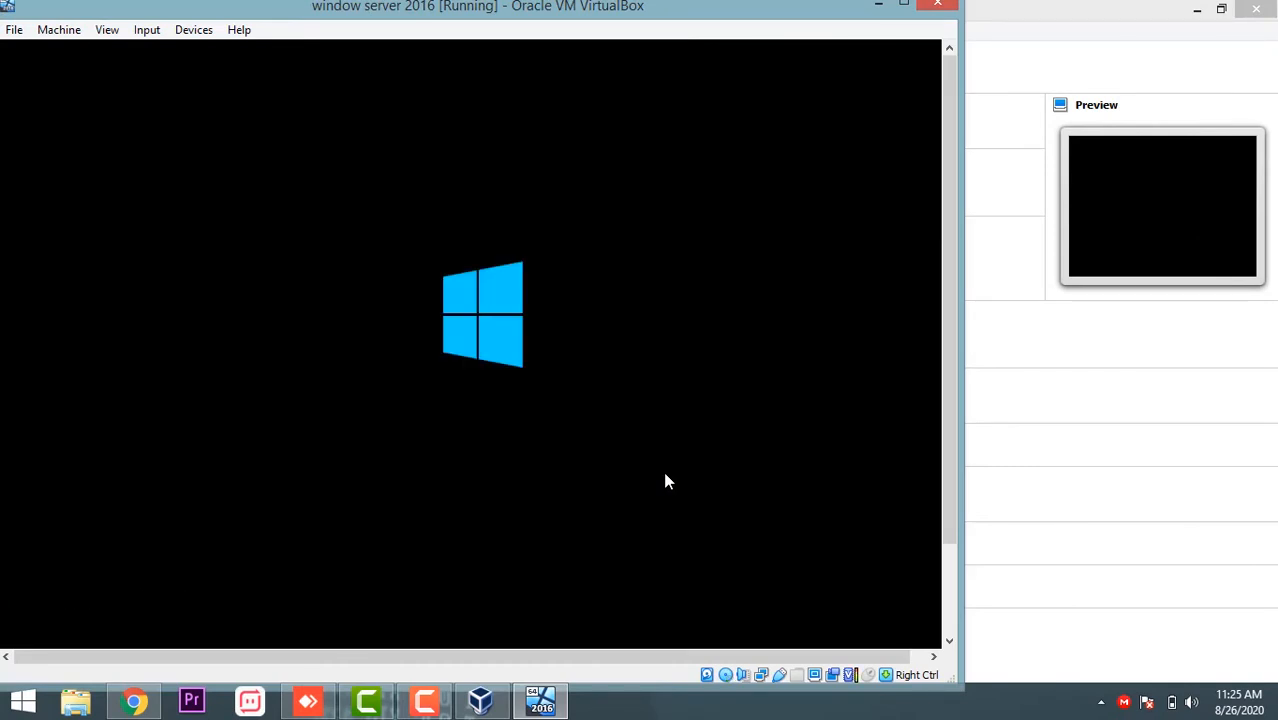
# Step: Maximize the VM window, accept English (United States) settings, and start the installation
pyautogui.click(903, 4)
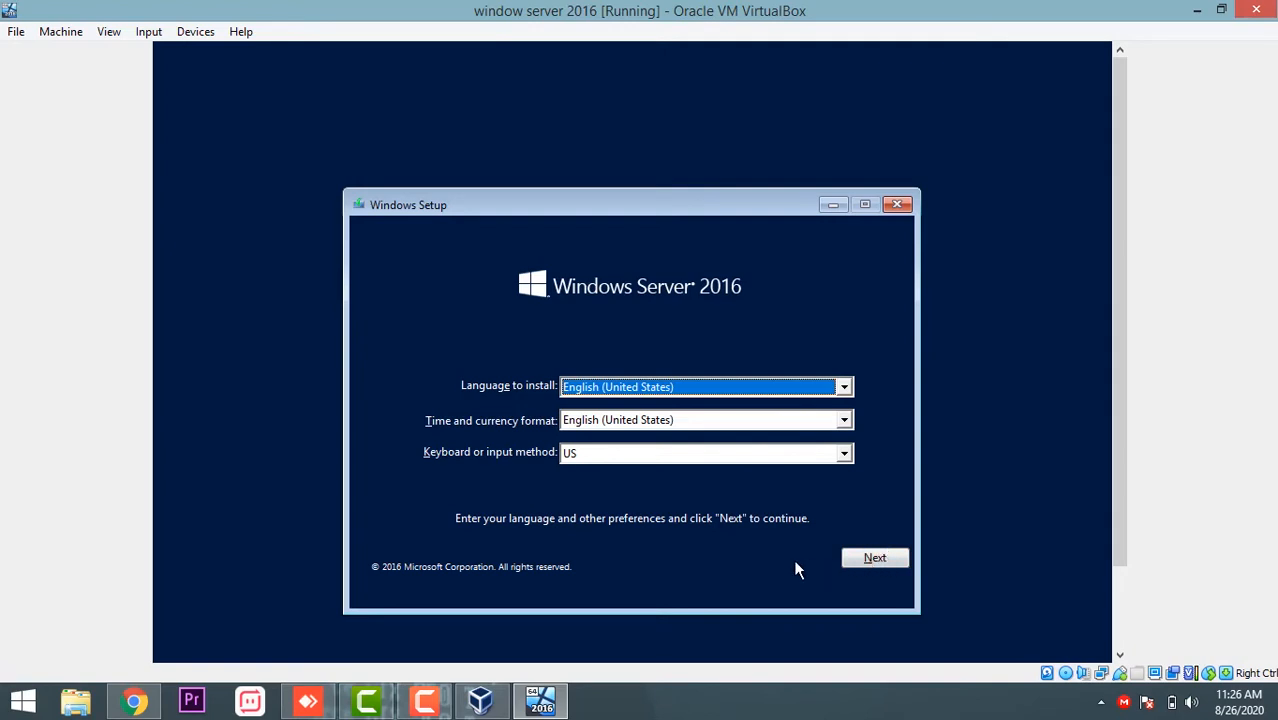
pyautogui.click(873, 557)
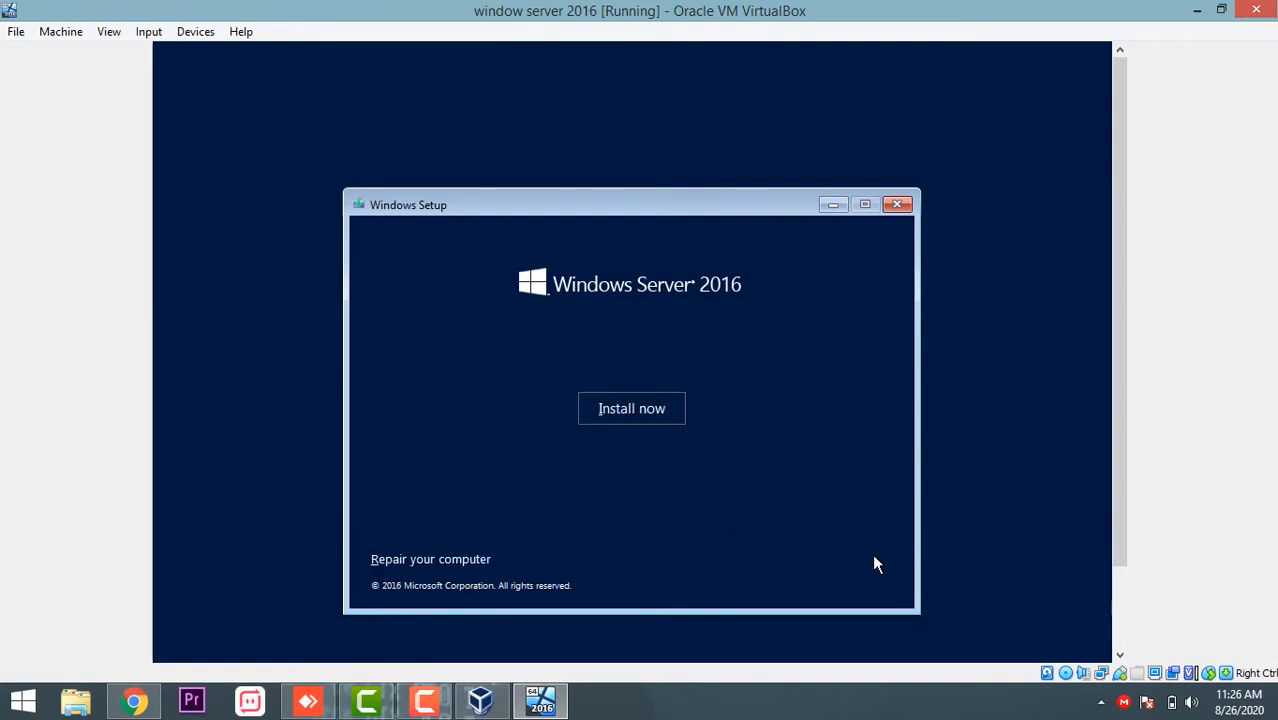
pyautogui.click(628, 410)
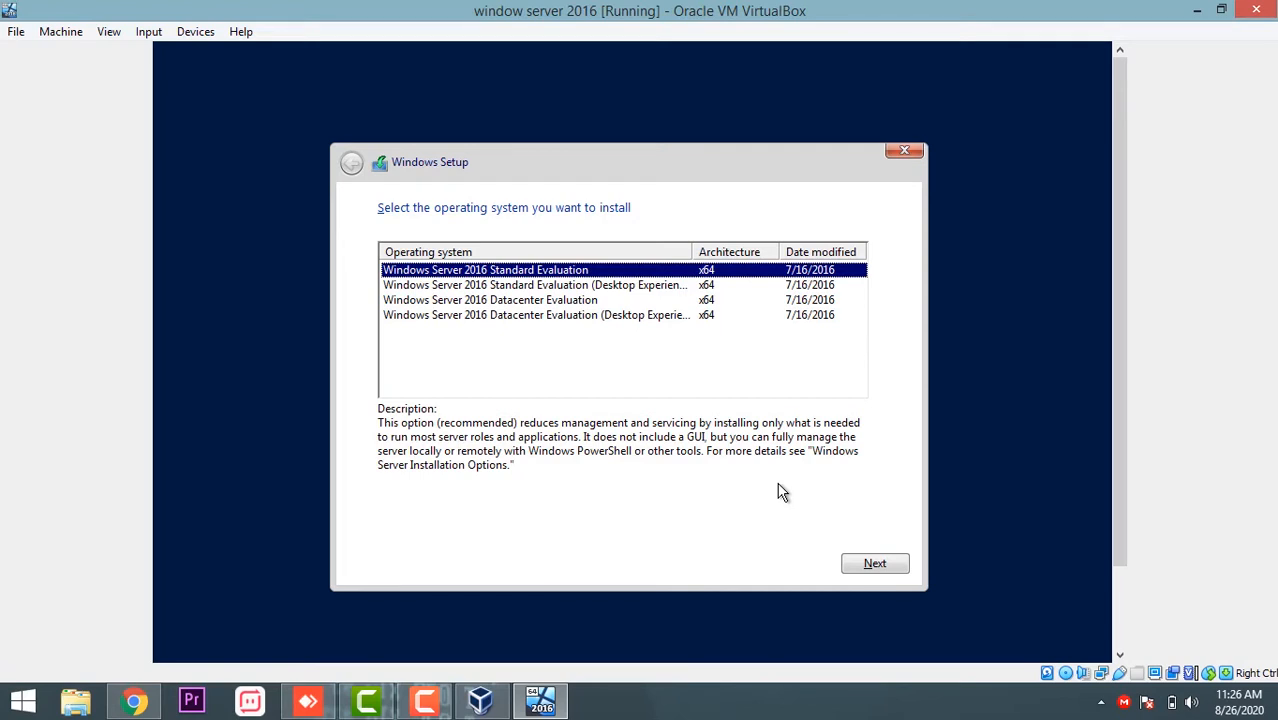
# Step: Choose Standard Evaluation (Desktop Experience), accept the license terms, and pick the Custom install
pyautogui.click(560, 287)
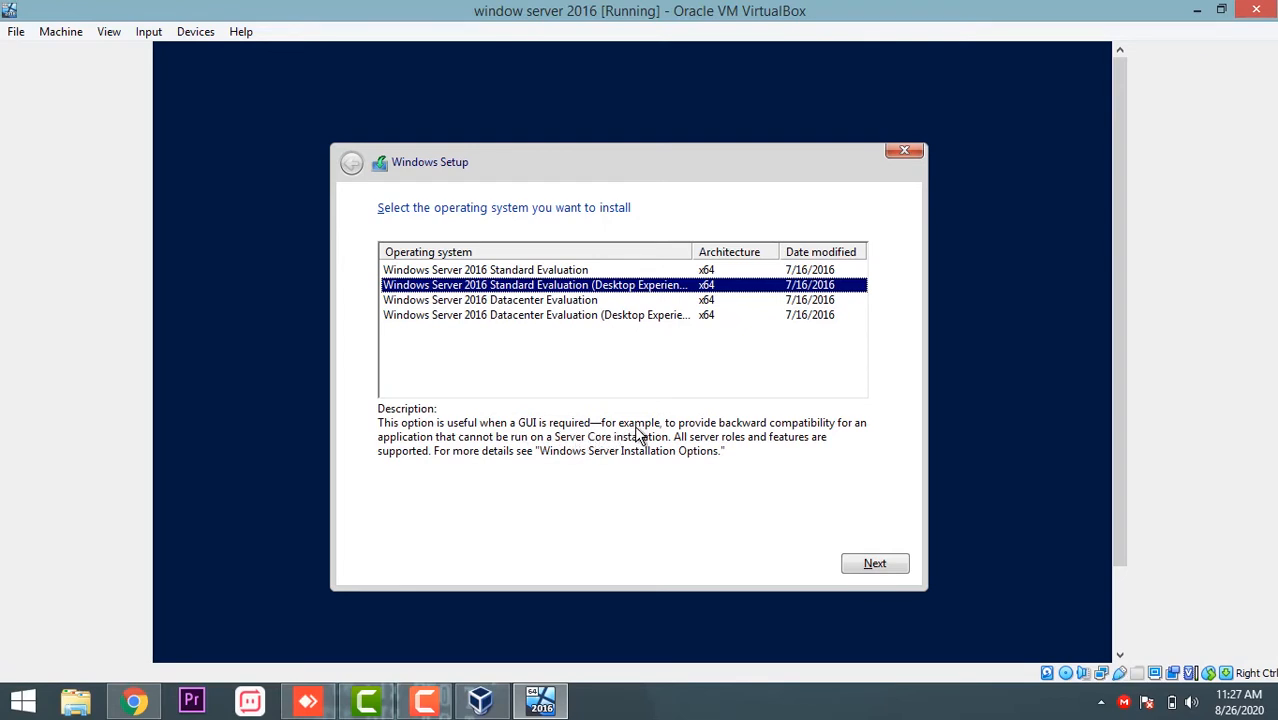
pyautogui.click(866, 566)
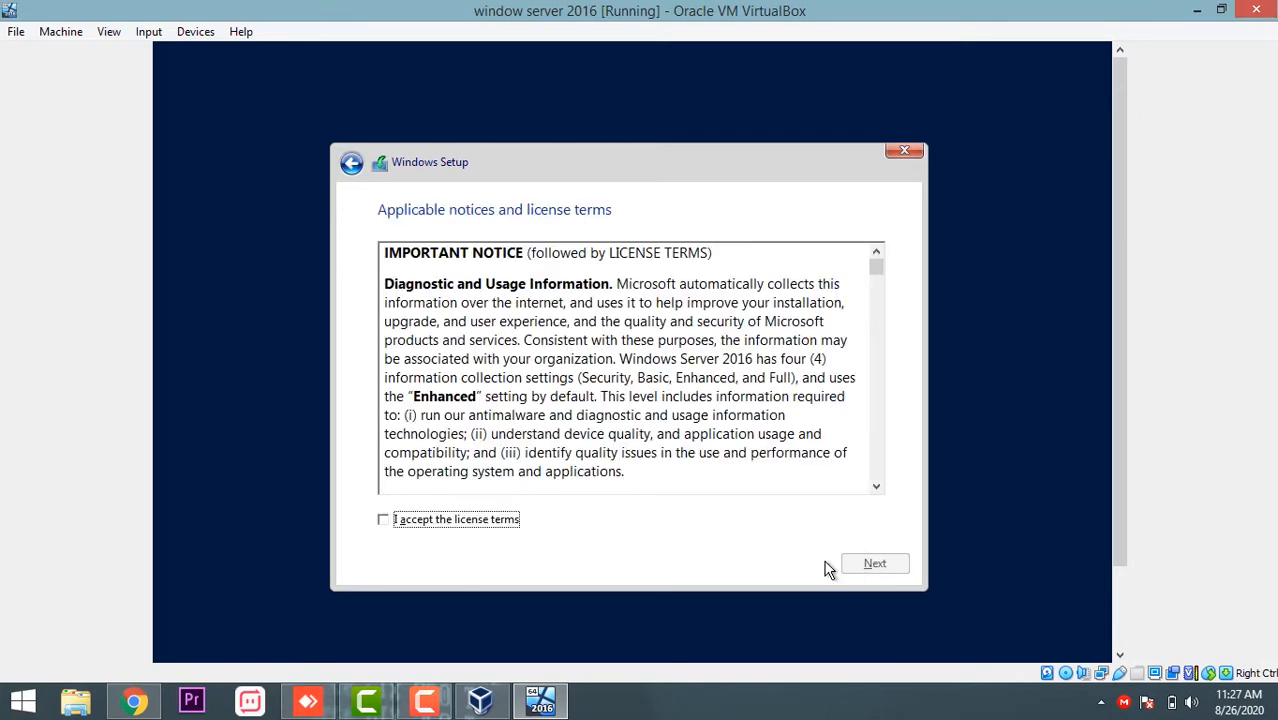
pyautogui.click(386, 518)
pyautogui.click(876, 565)
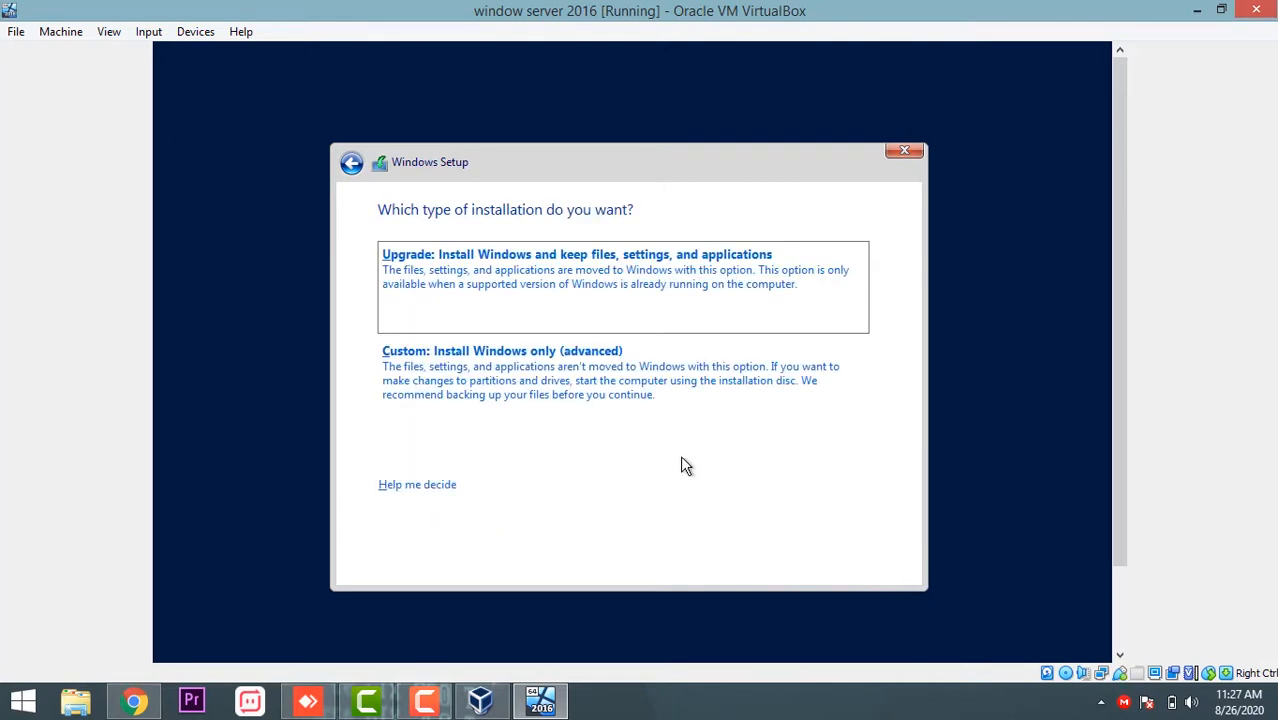
pyautogui.click(650, 408)
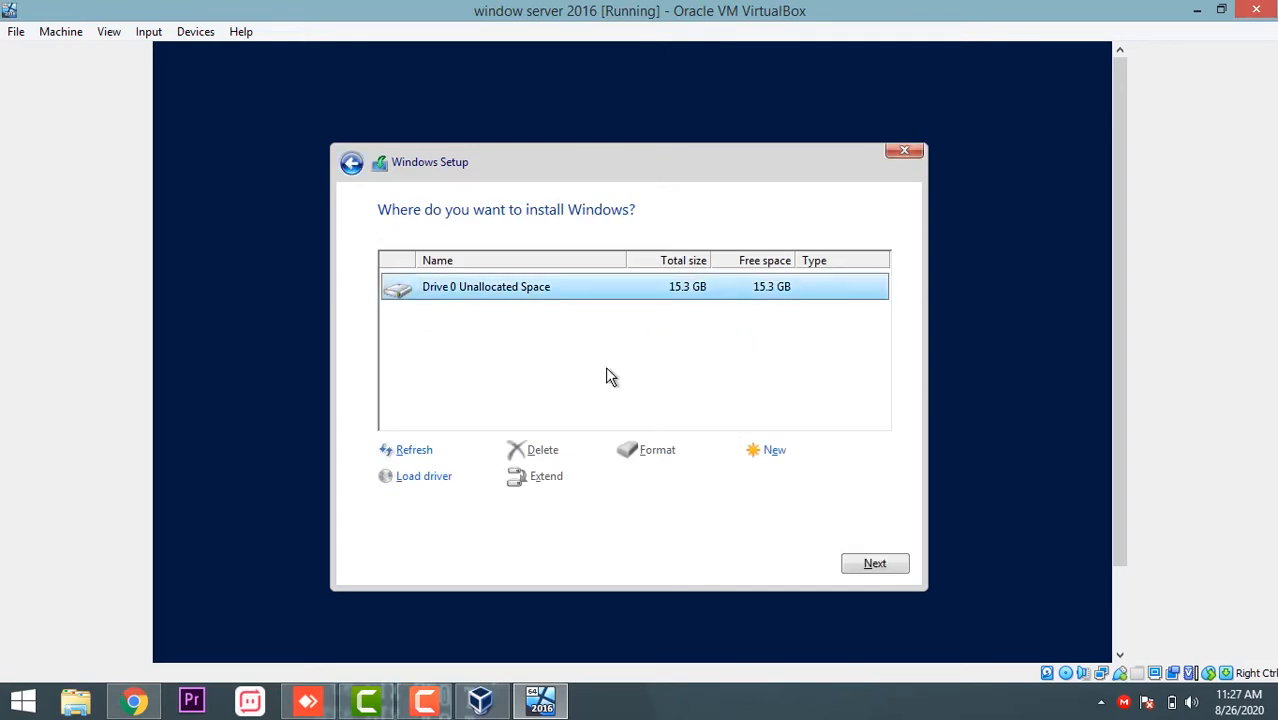
# Step: Create a 15708 MB partition on Drive 0 and install Windows onto it
pyautogui.click(765, 451)
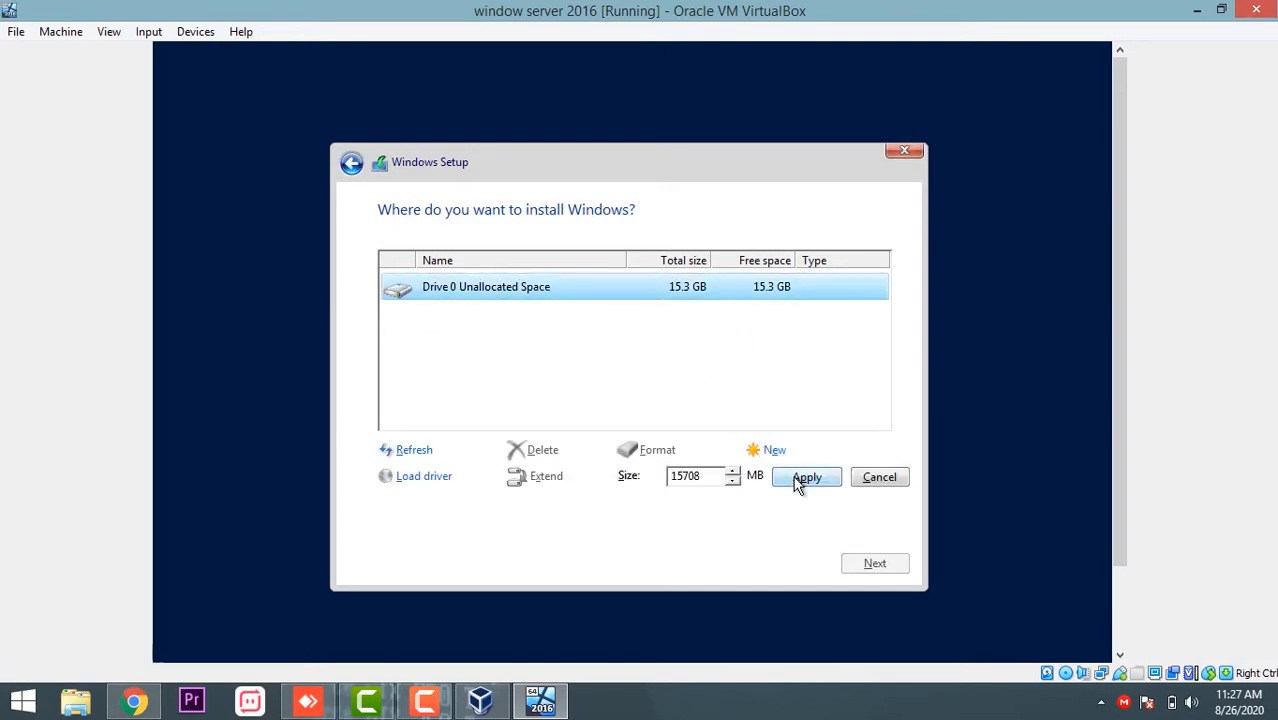
pyautogui.click(797, 479)
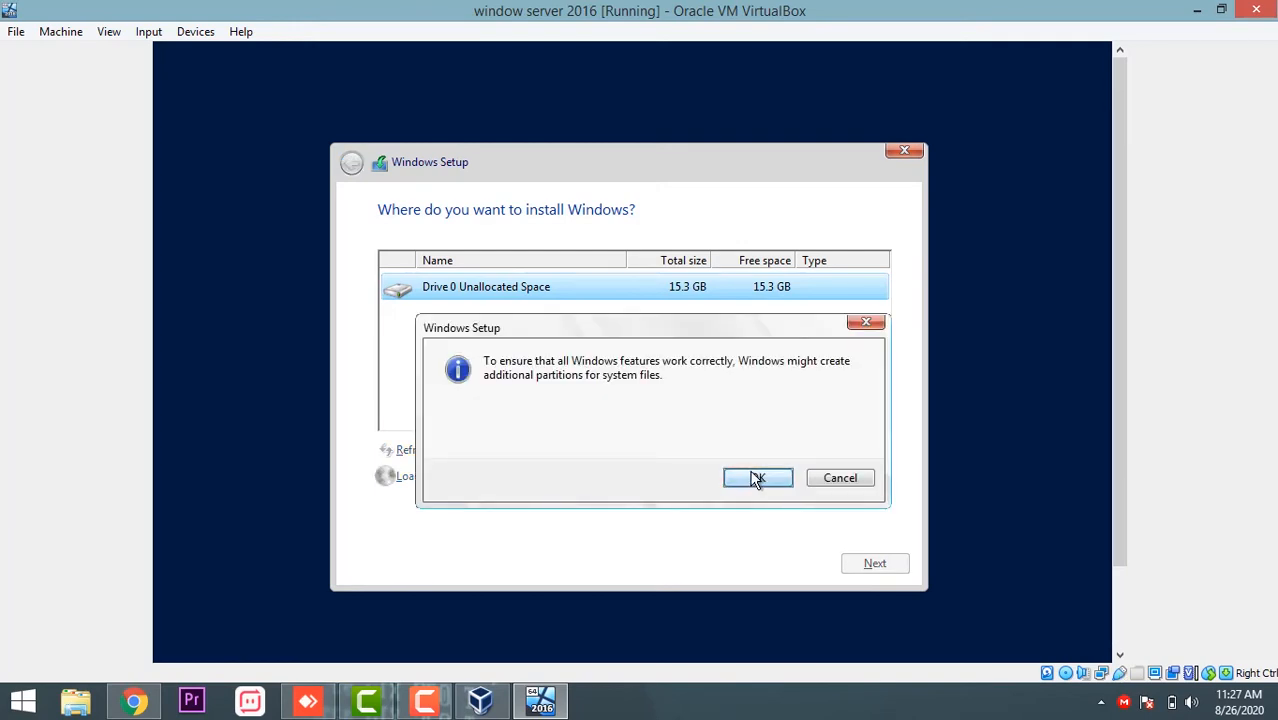
pyautogui.click(757, 479)
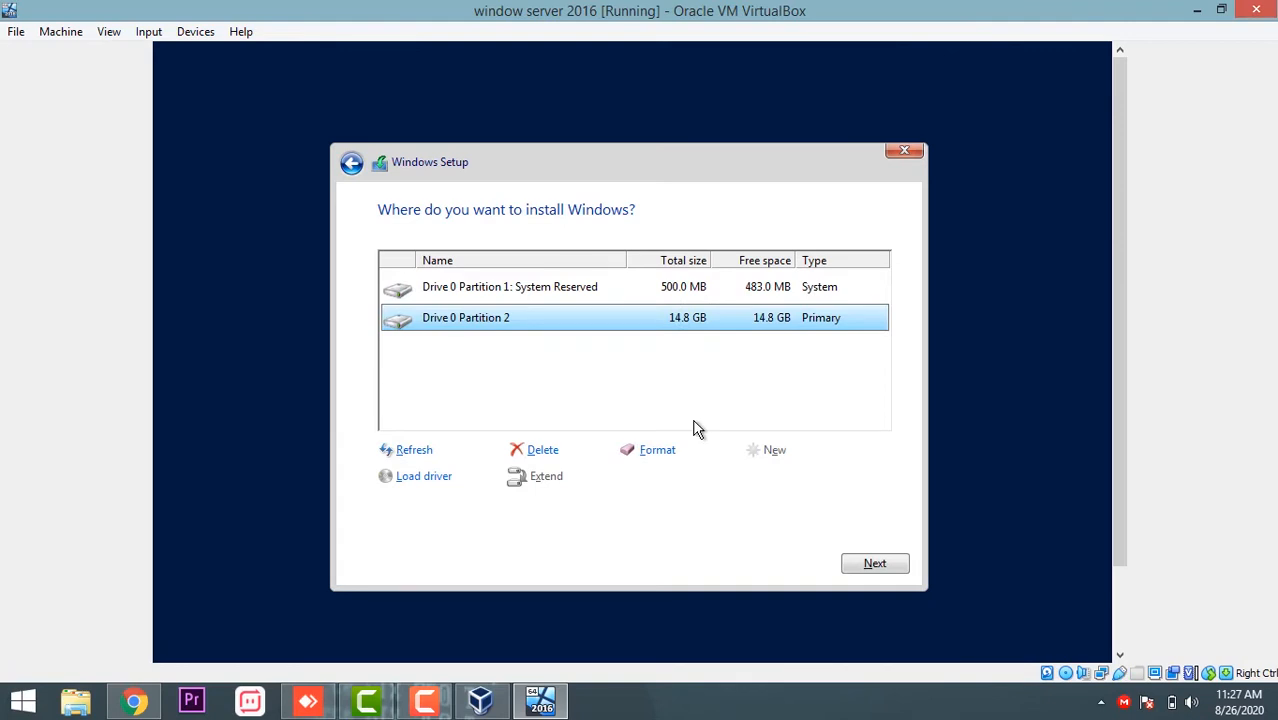
pyautogui.click(869, 565)
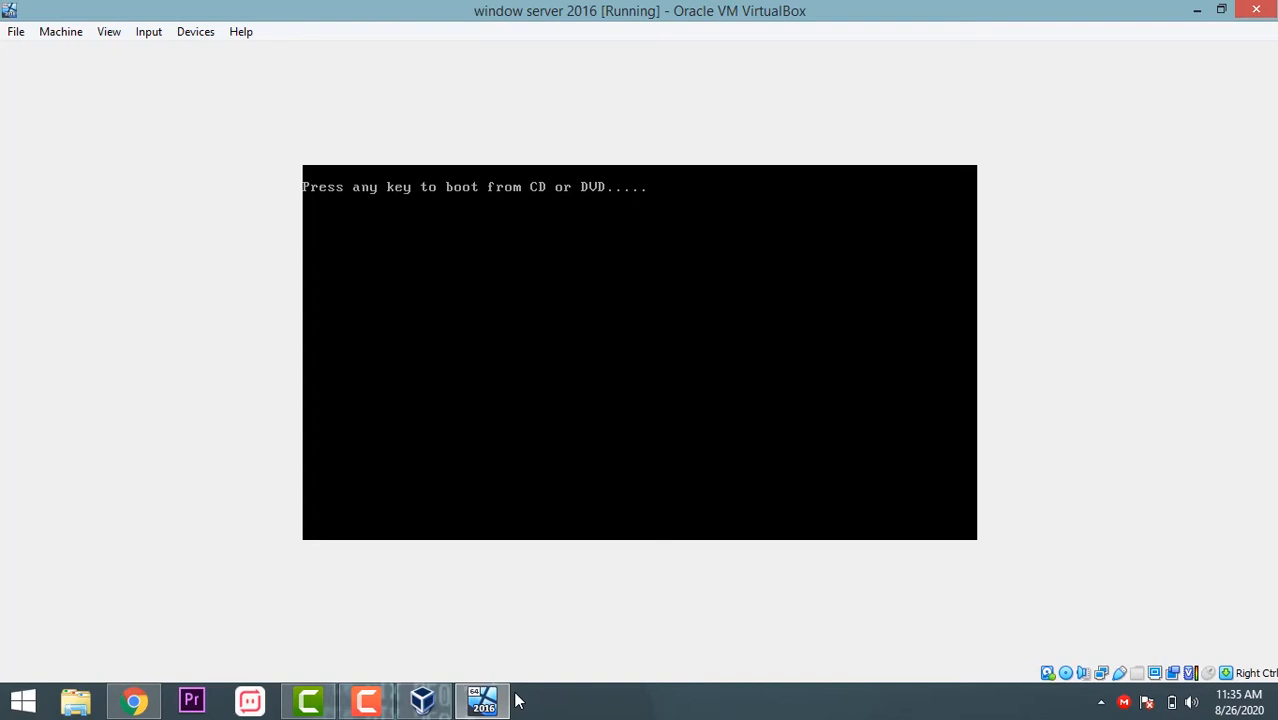
# Step: Get past the boot-from-CD prompt and wait for the Customize settings page
pyautogui.press('Return')
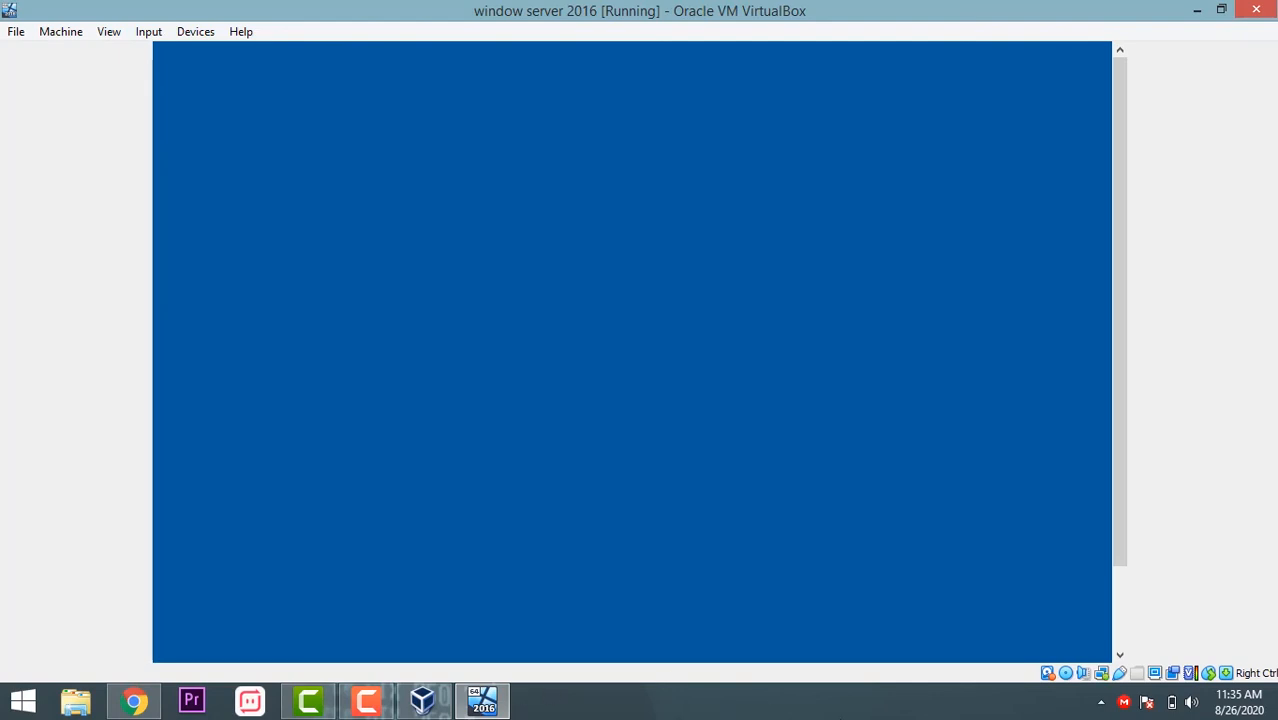
pyautogui.moveTo(1119, 350); pyautogui.dragTo(928, 394)
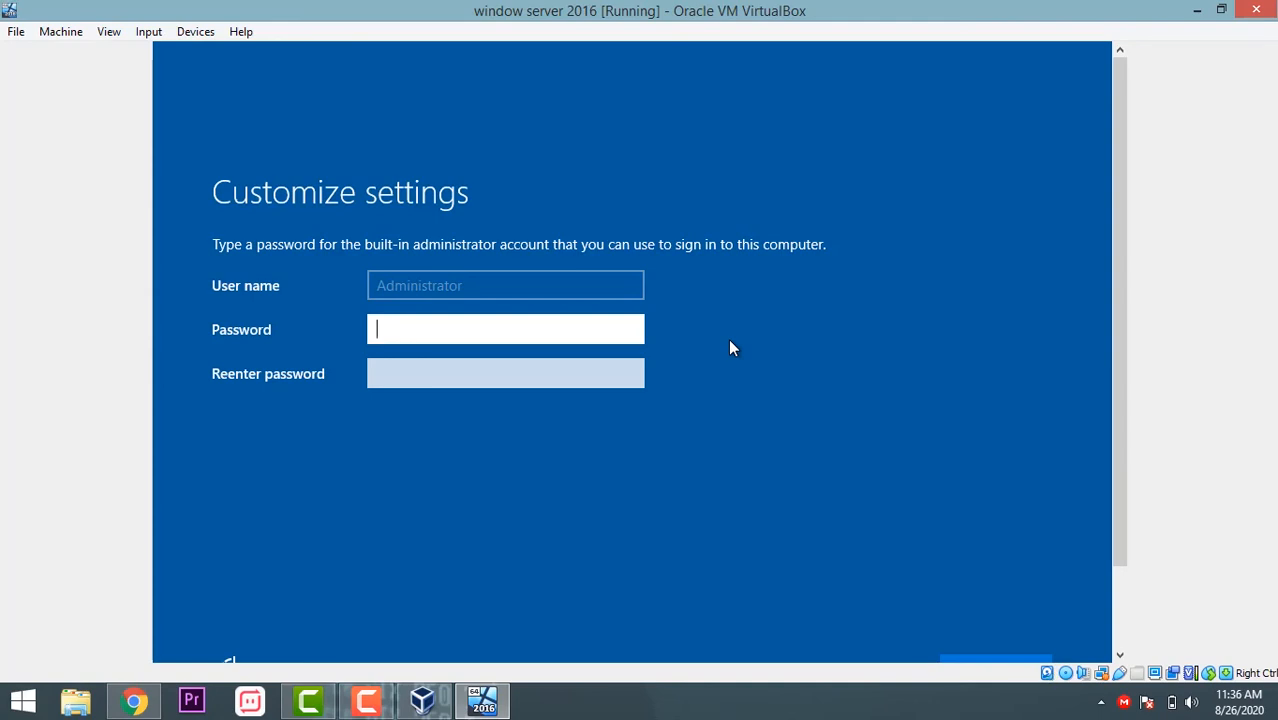
# Step: Enter and submit an administrator password in both fields; setup rejects it as too weak
pyautogui.write('•••')
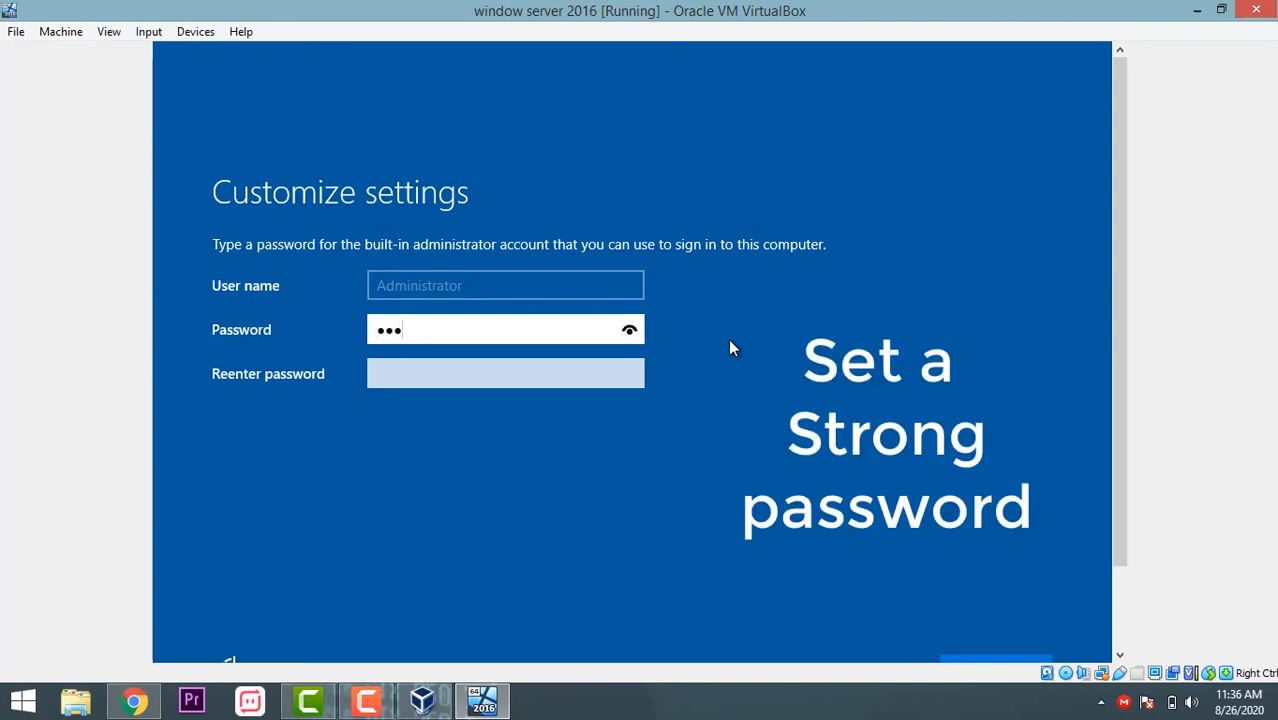
pyautogui.press('Tab')
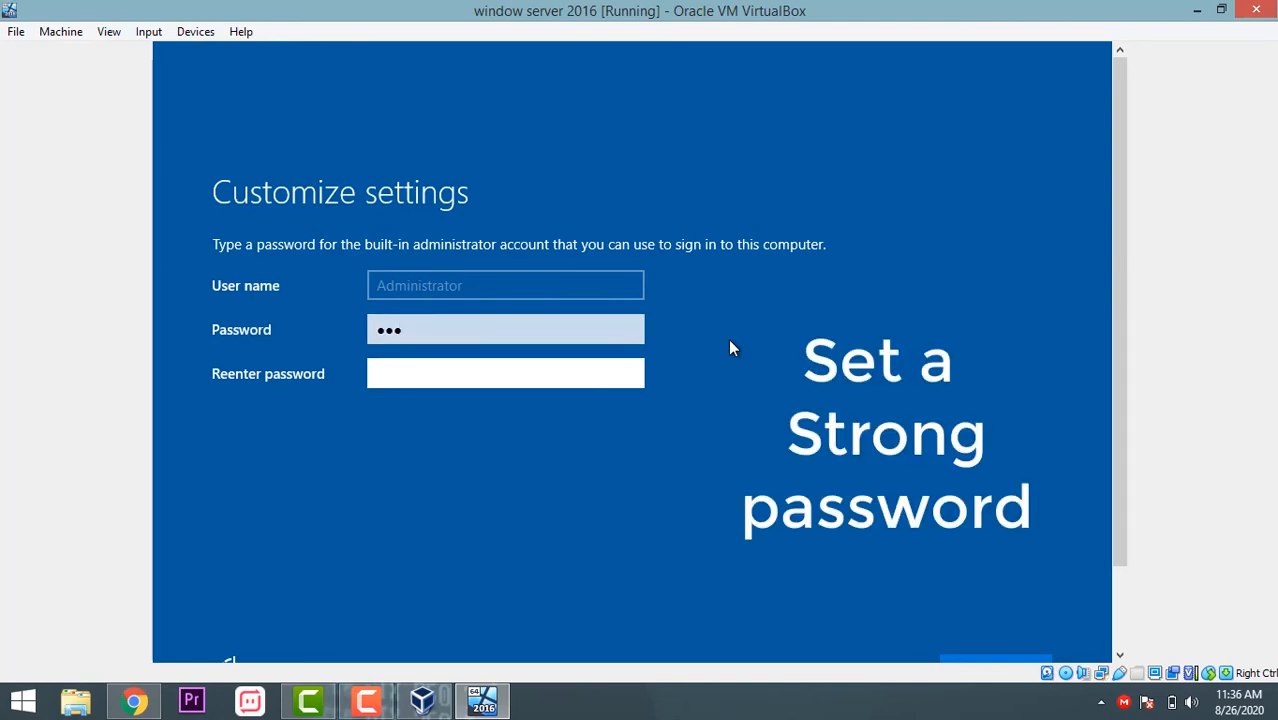
pyautogui.click(588, 327)
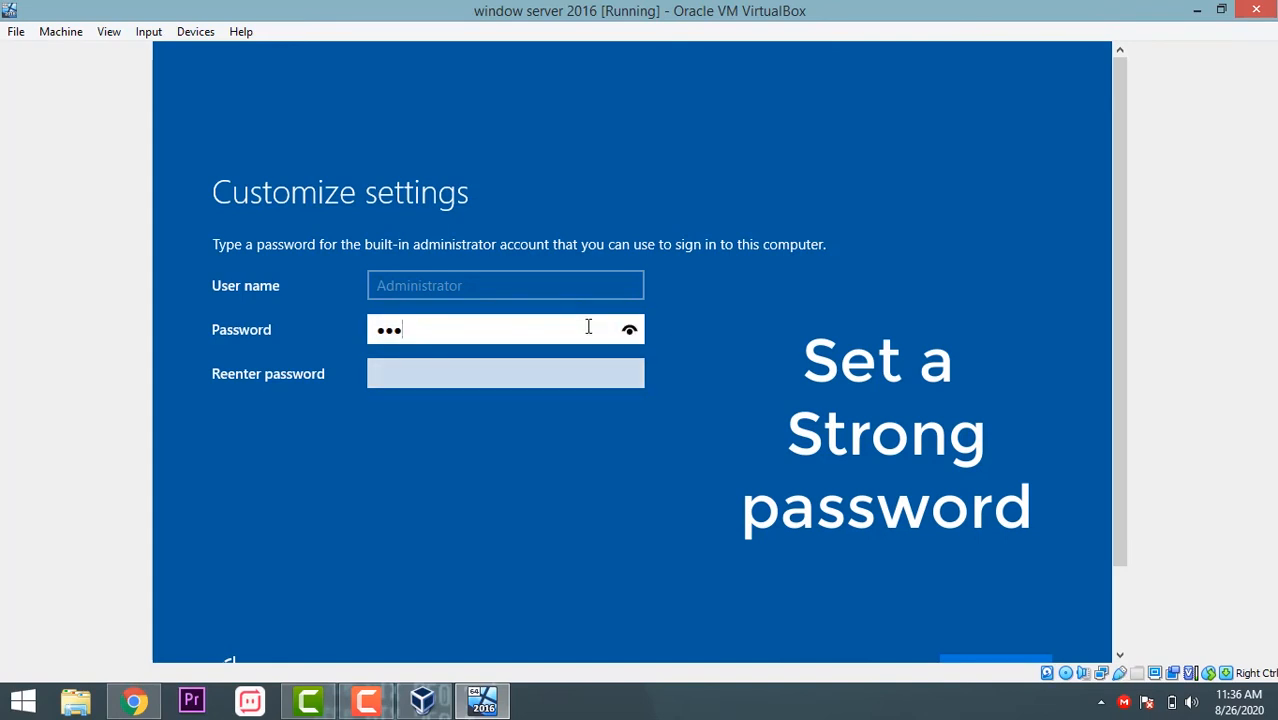
pyautogui.write('•••••••')
pyautogui.click(529, 372)
pyautogui.write('•••')
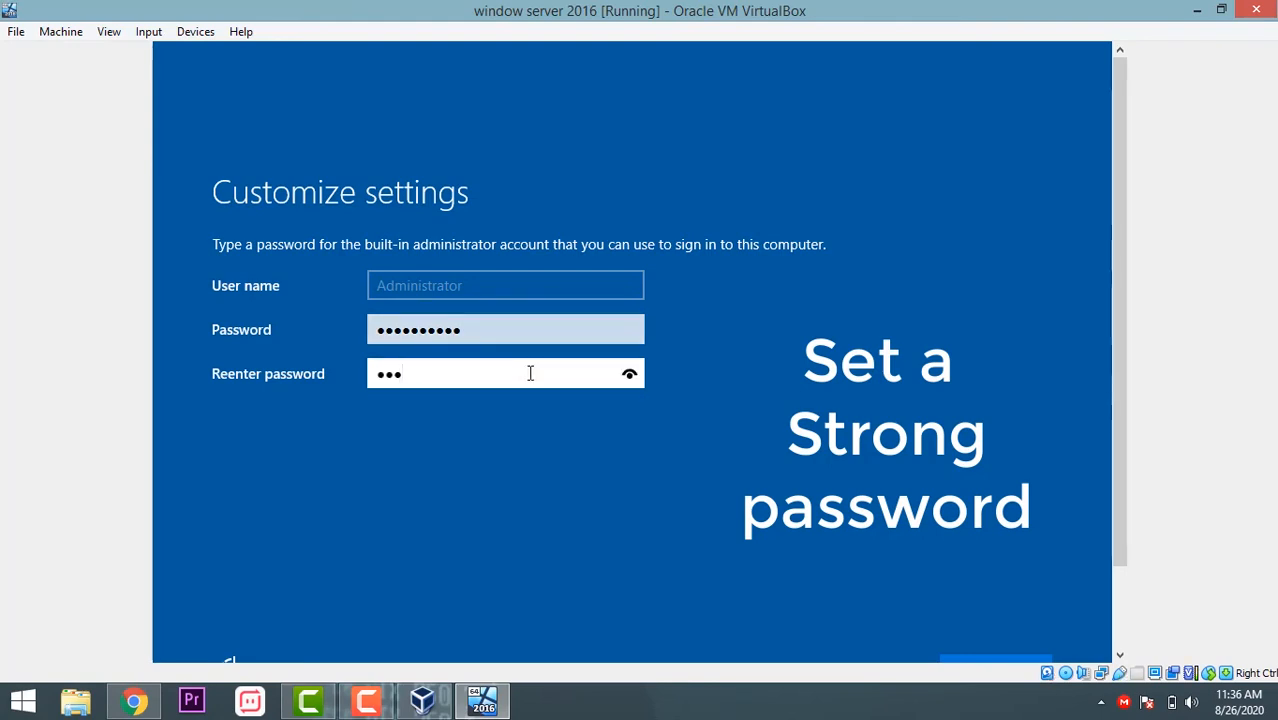
pyautogui.write('•••••••')
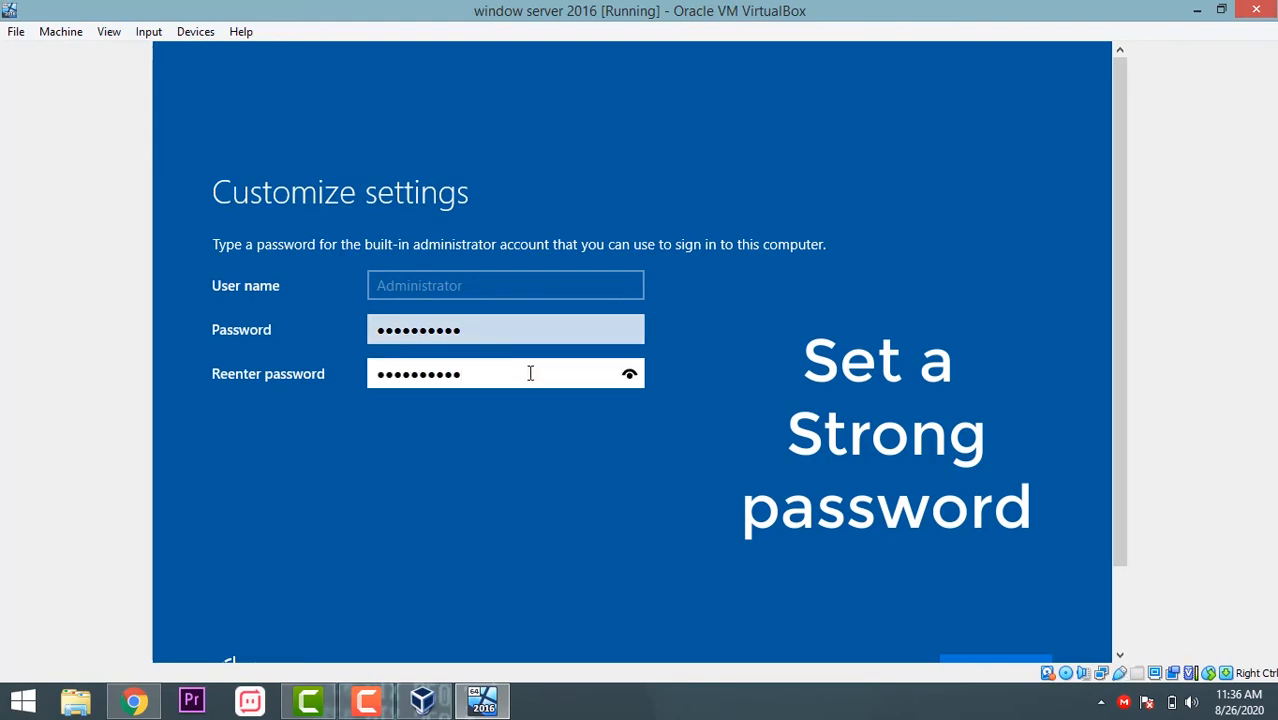
pyautogui.scroll(-2, 1120, 300)
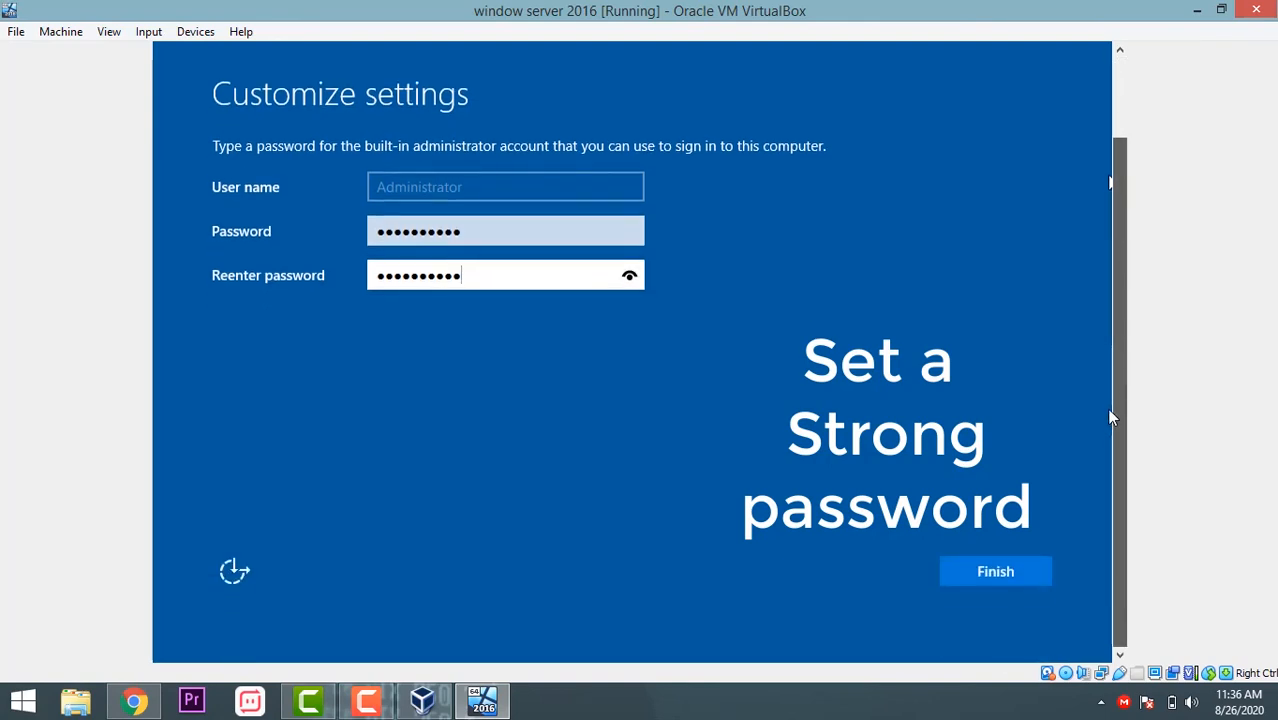
pyautogui.click(978, 580)
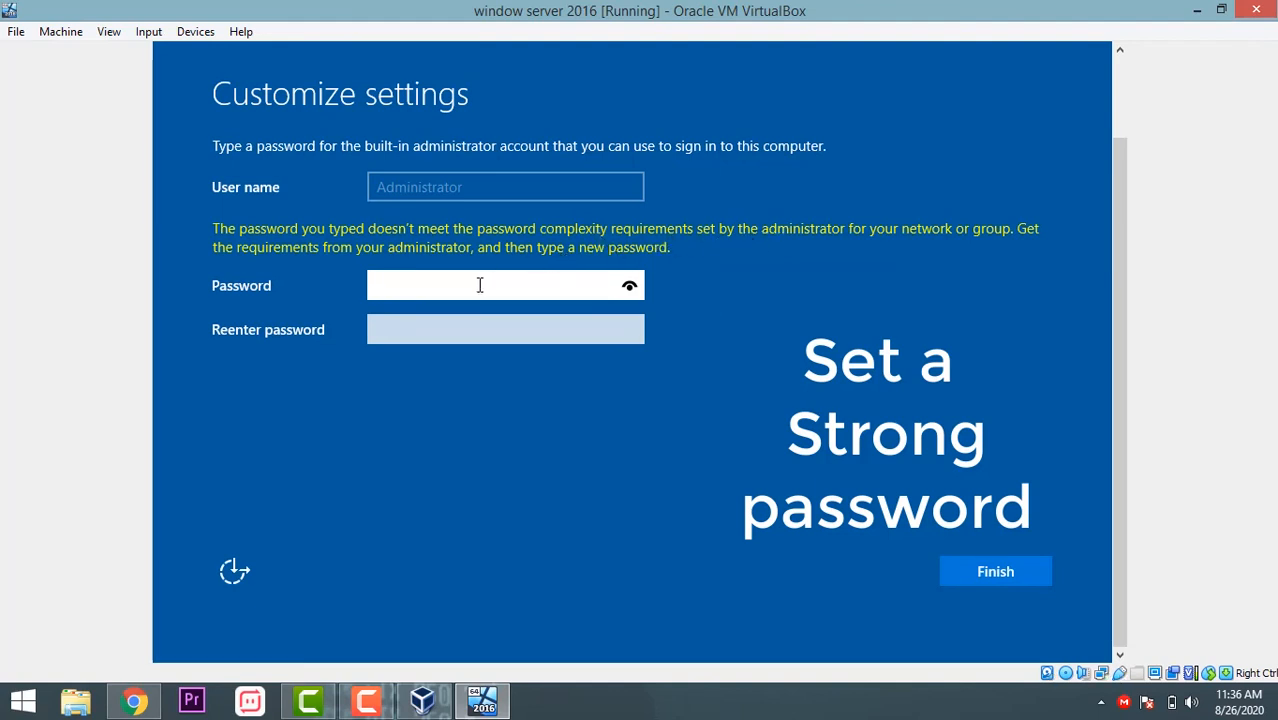
# Step: Enter a complex administrator password in both fields and finish setup
pyautogui.write('P@s')
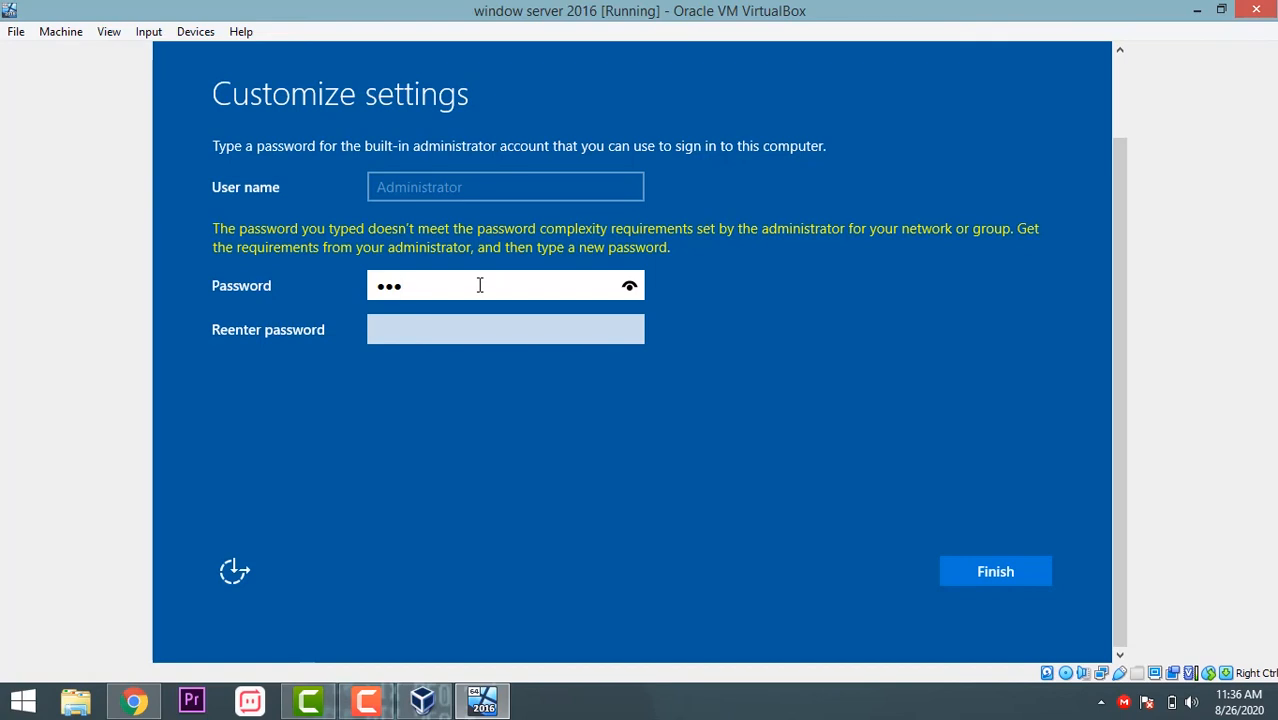
pyautogui.write('sw0rd123')
pyautogui.press('Tab')
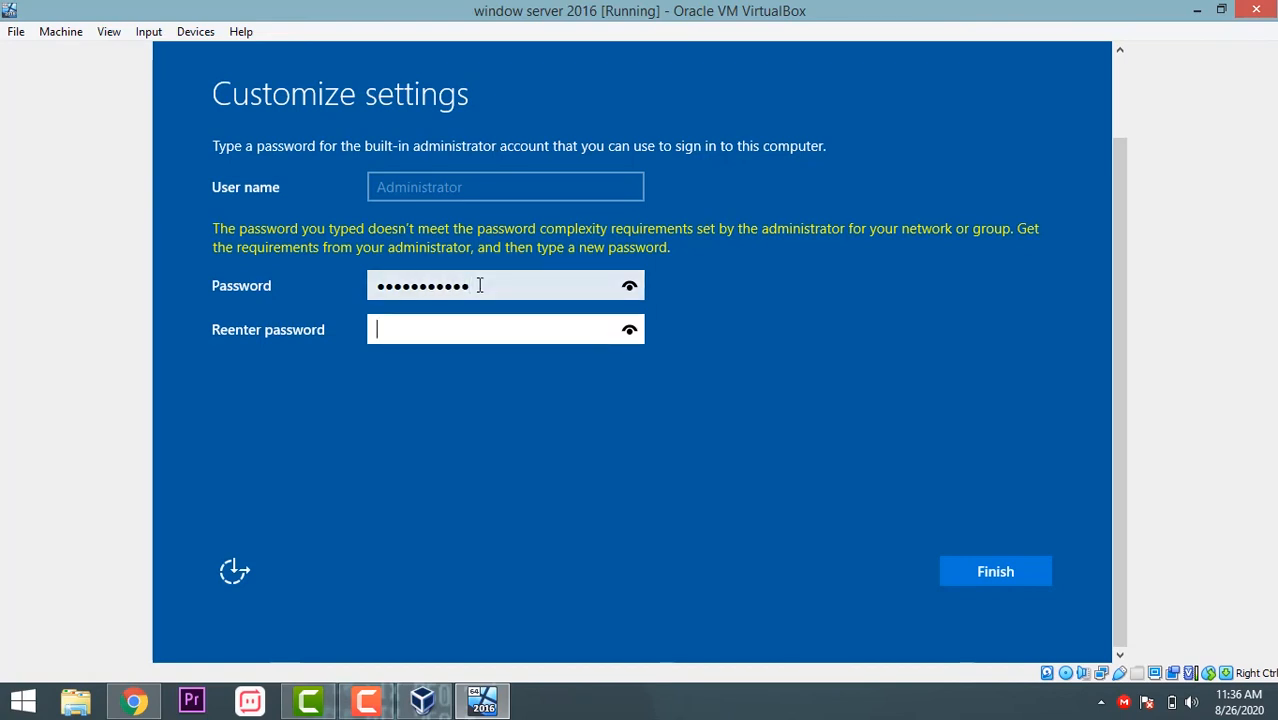
pyautogui.write('P@ssw0rd123')
pyautogui.press('Return')
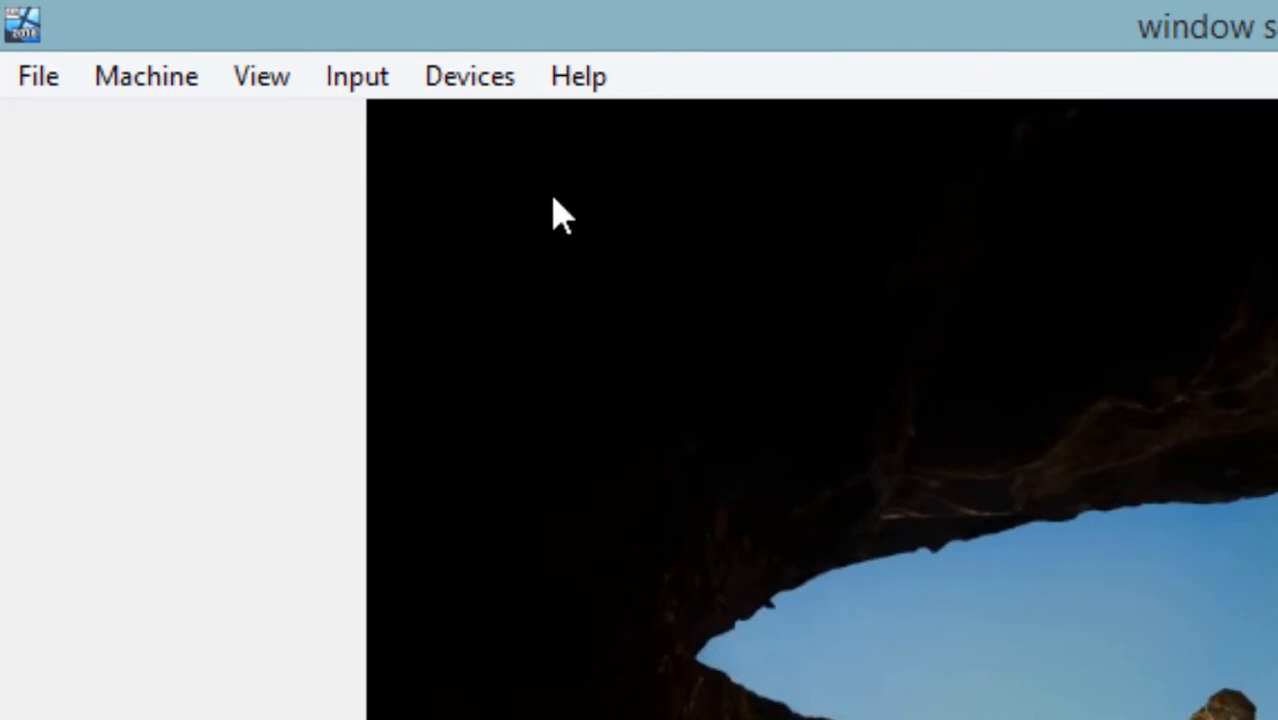
# Step: Send Ctrl-Alt-Del to the guest from the Input > Keyboard menu
pyautogui.click(375, 95)
pyautogui.moveTo(421, 132)
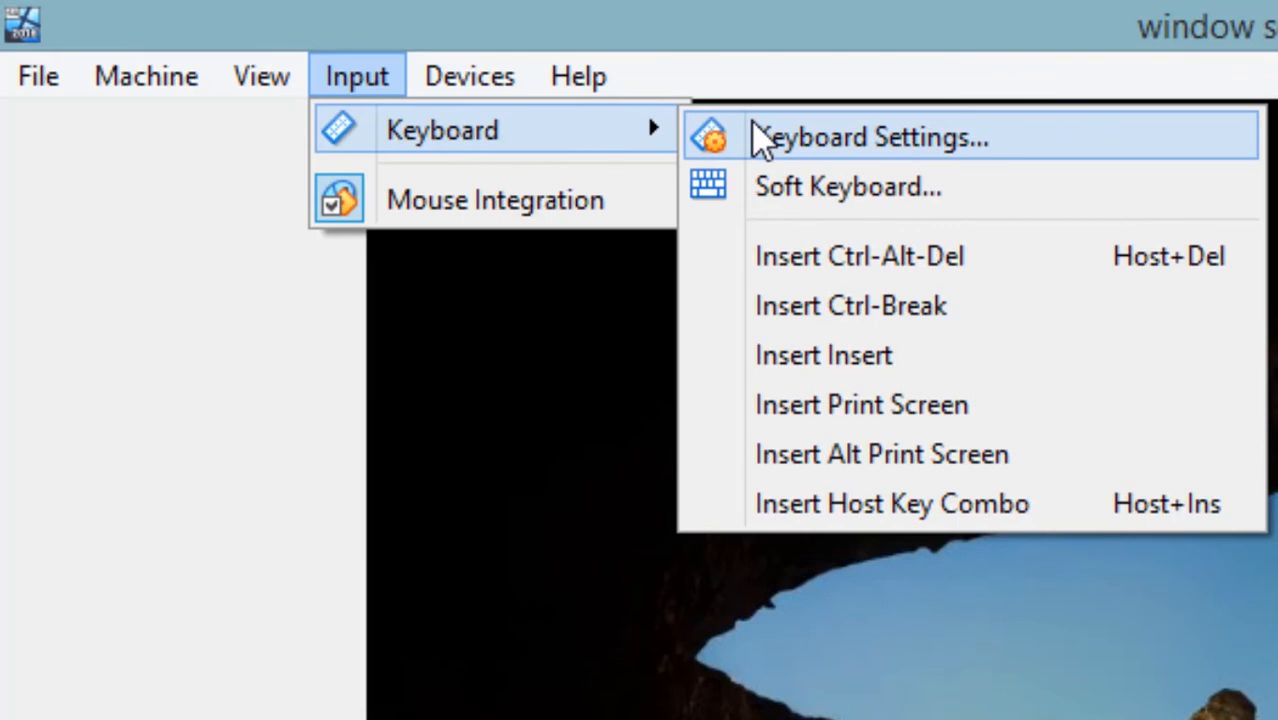
pyautogui.click(845, 262)
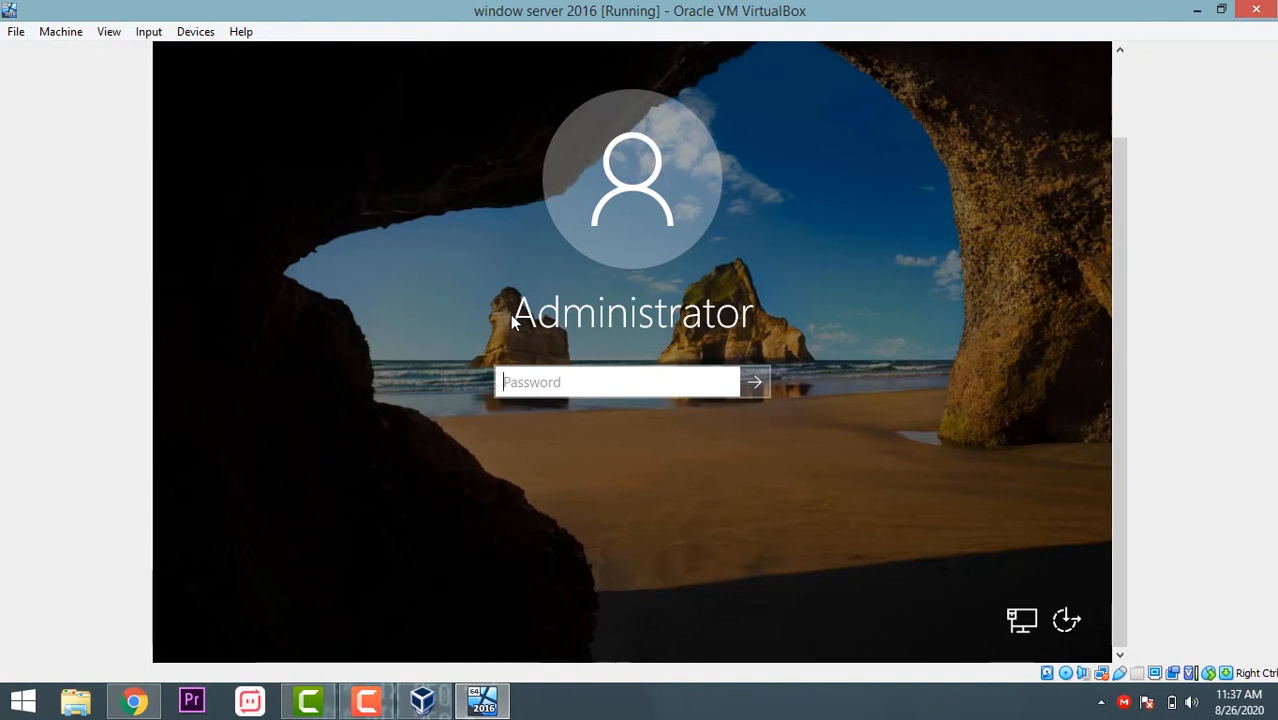
# Step: Sign in as Administrator with the account password
pyautogui.write('•••••••')
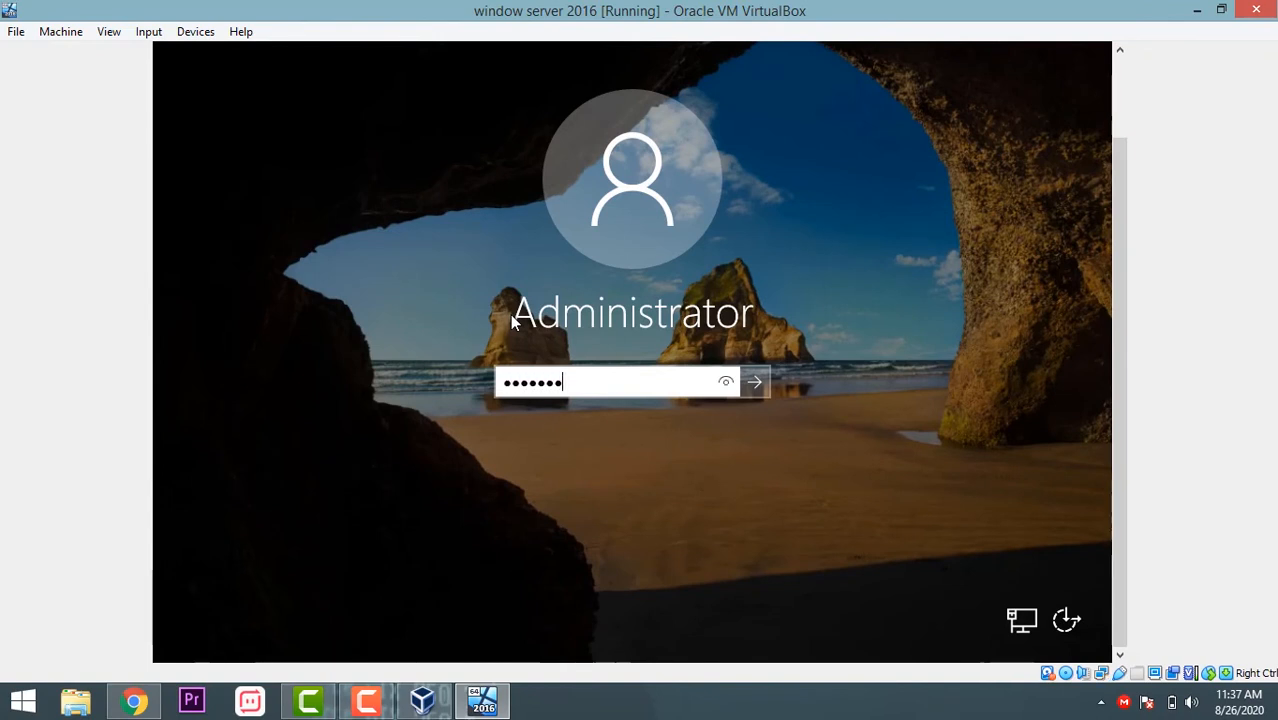
pyautogui.write('••••')
pyautogui.press('Return')
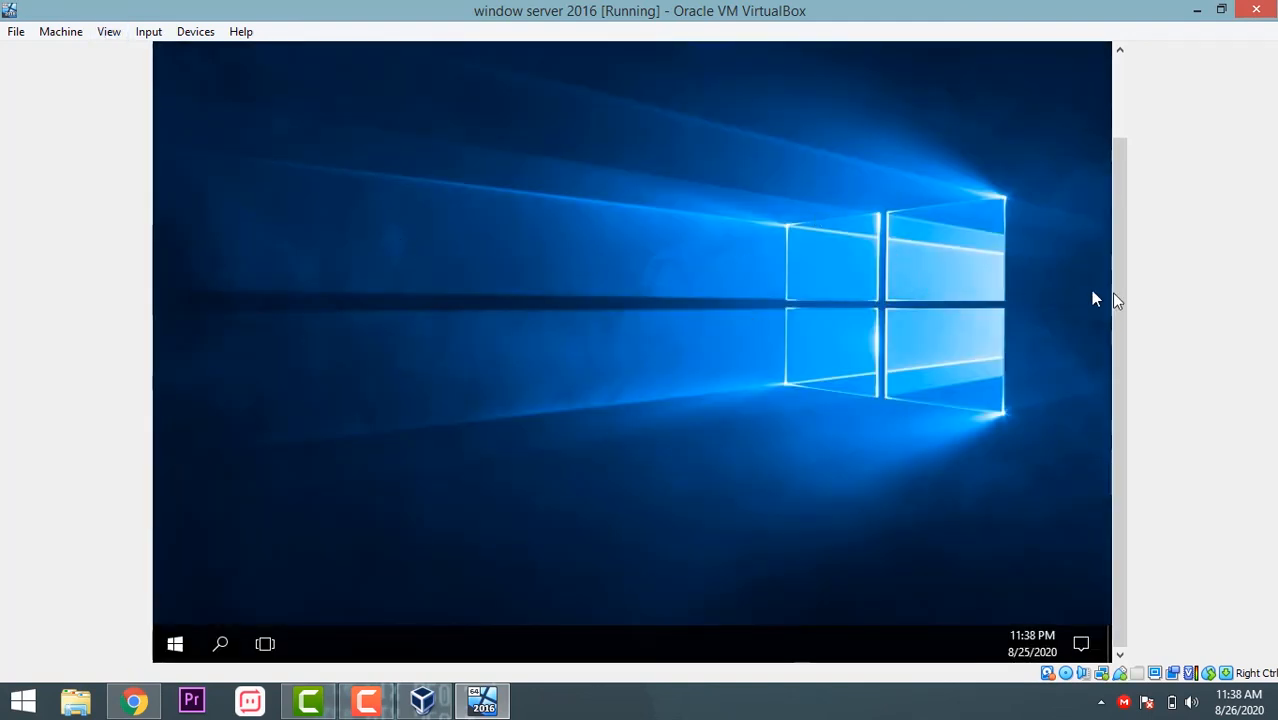
# Step: Answer Yes to the guest's network discovery prompt and let Server Manager begin loading
pyautogui.moveTo(1116, 300)
pyautogui.mouseDown()
pyautogui.moveTo(1116, 192)
pyautogui.moveTo(1116, 296)
pyautogui.mouseUp()
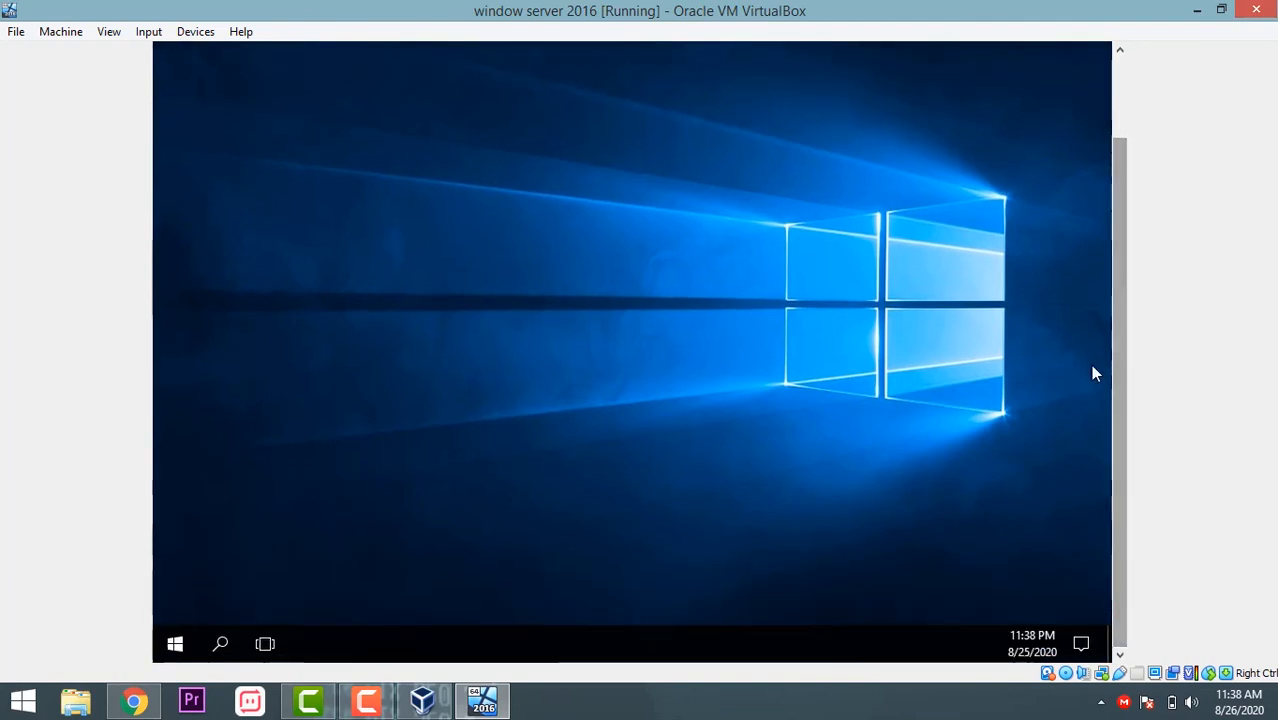
pyautogui.click(177, 644)
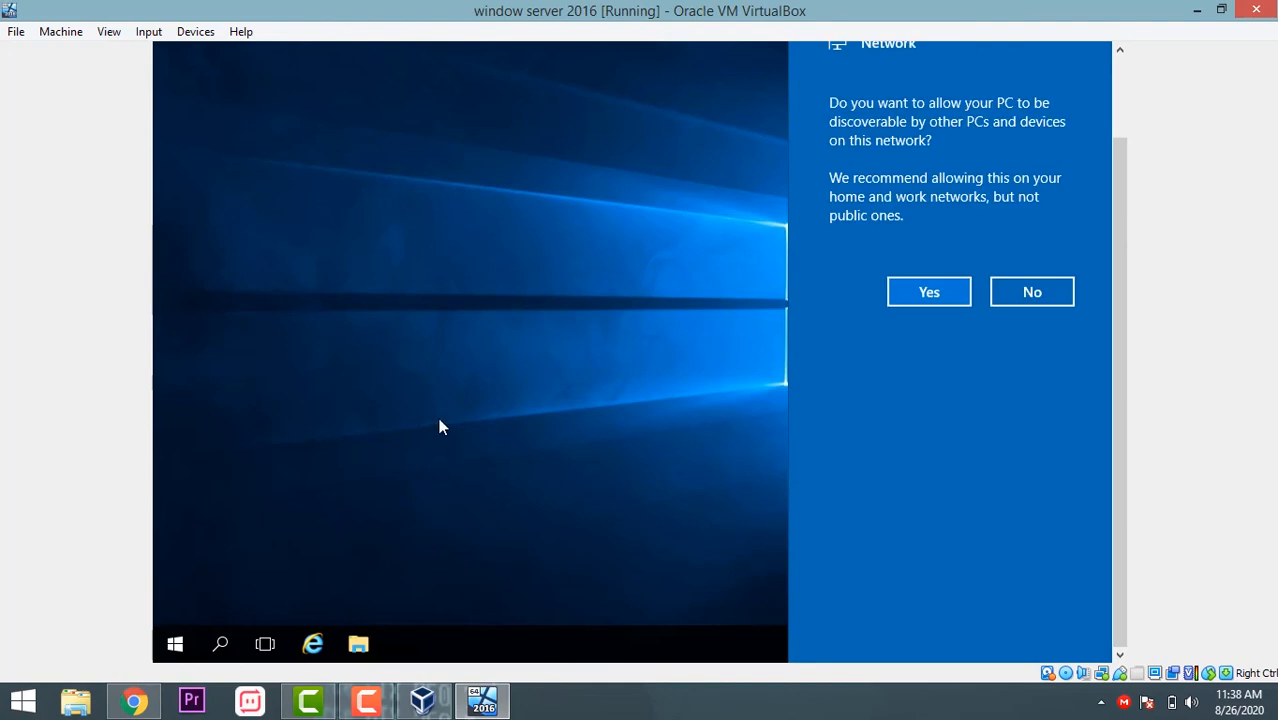
pyautogui.click(927, 289)
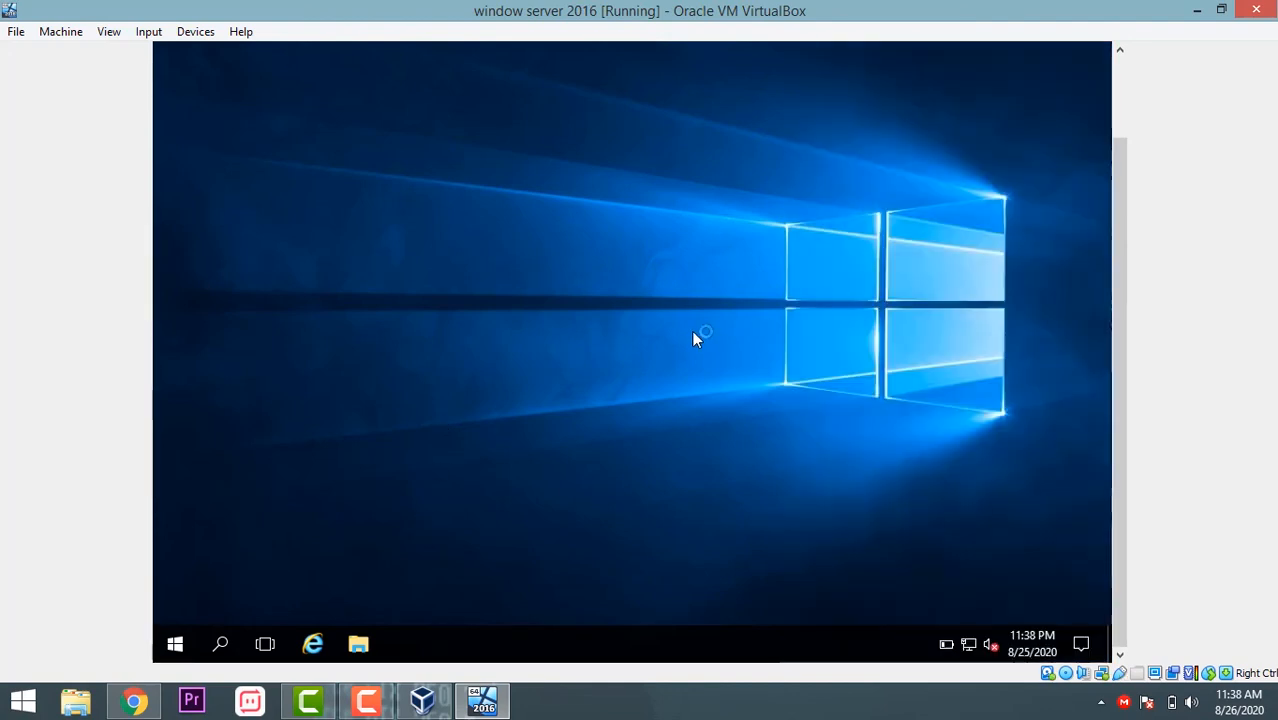
pyautogui.moveTo(1110, 337); pyautogui.dragTo(1124, 222)
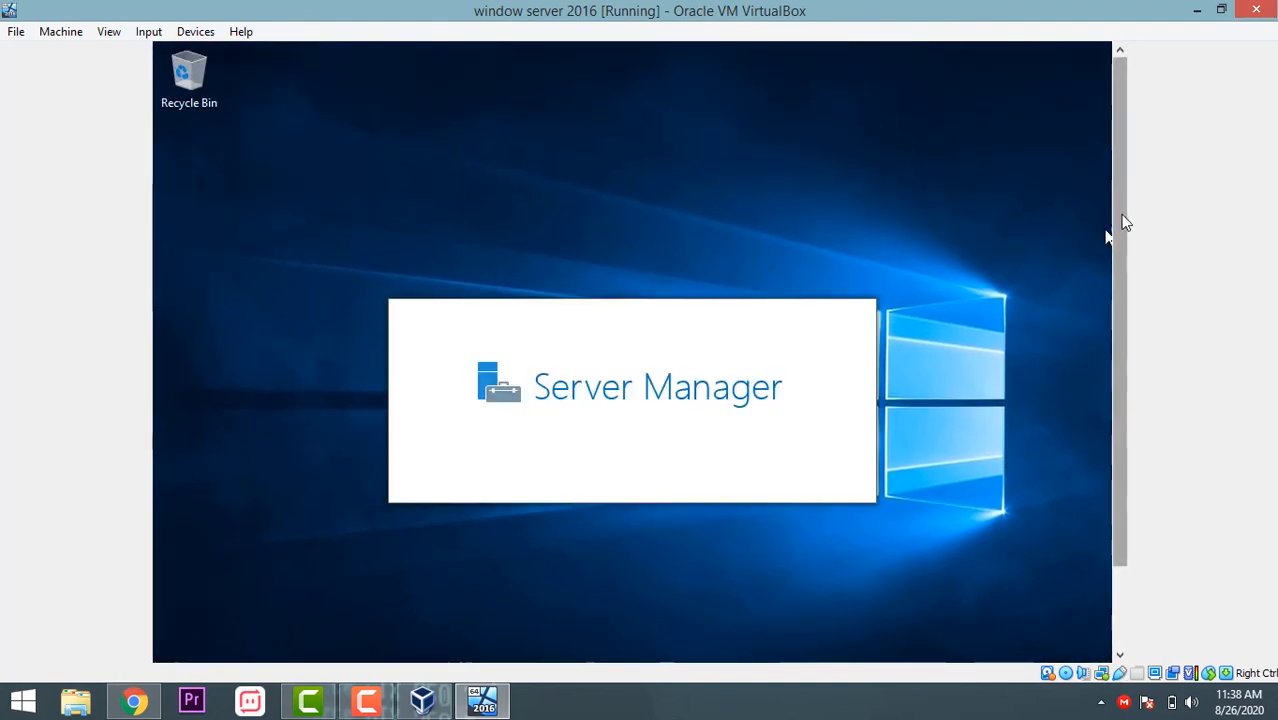
# Step: Minimize the 'window server 2016 [Running]' window and VirtualBox Manager to show the host desktop
pyautogui.moveTo(1127, 220)
pyautogui.mouseDown()
pyautogui.moveTo(1130, 316)
pyautogui.moveTo(1138, 243)
pyautogui.mouseUp()
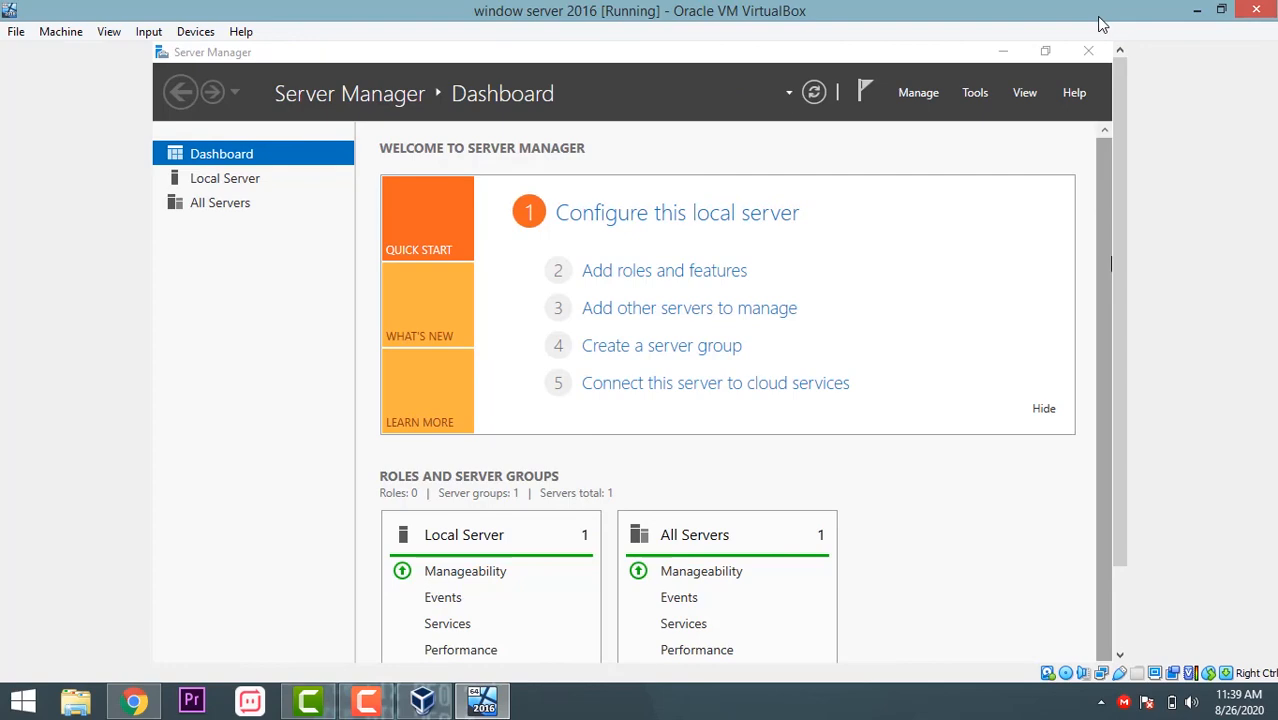
pyautogui.click(1195, 15)
pyautogui.click(1193, 12)
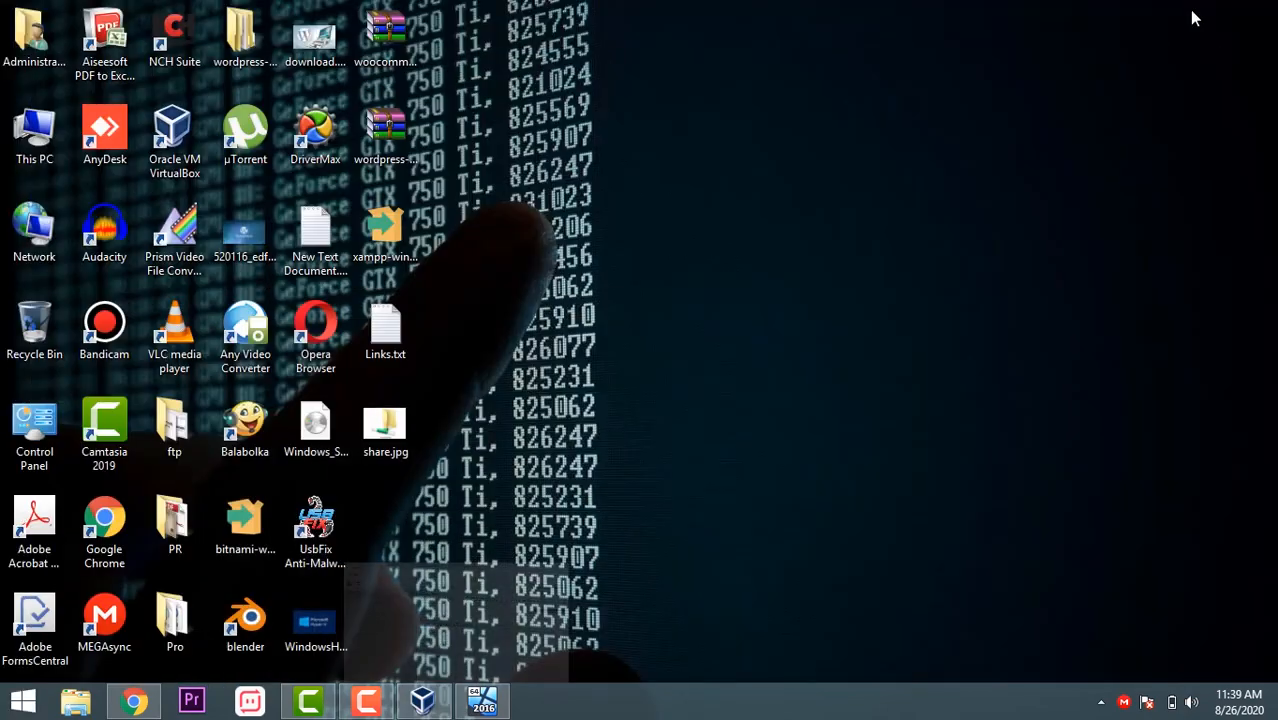